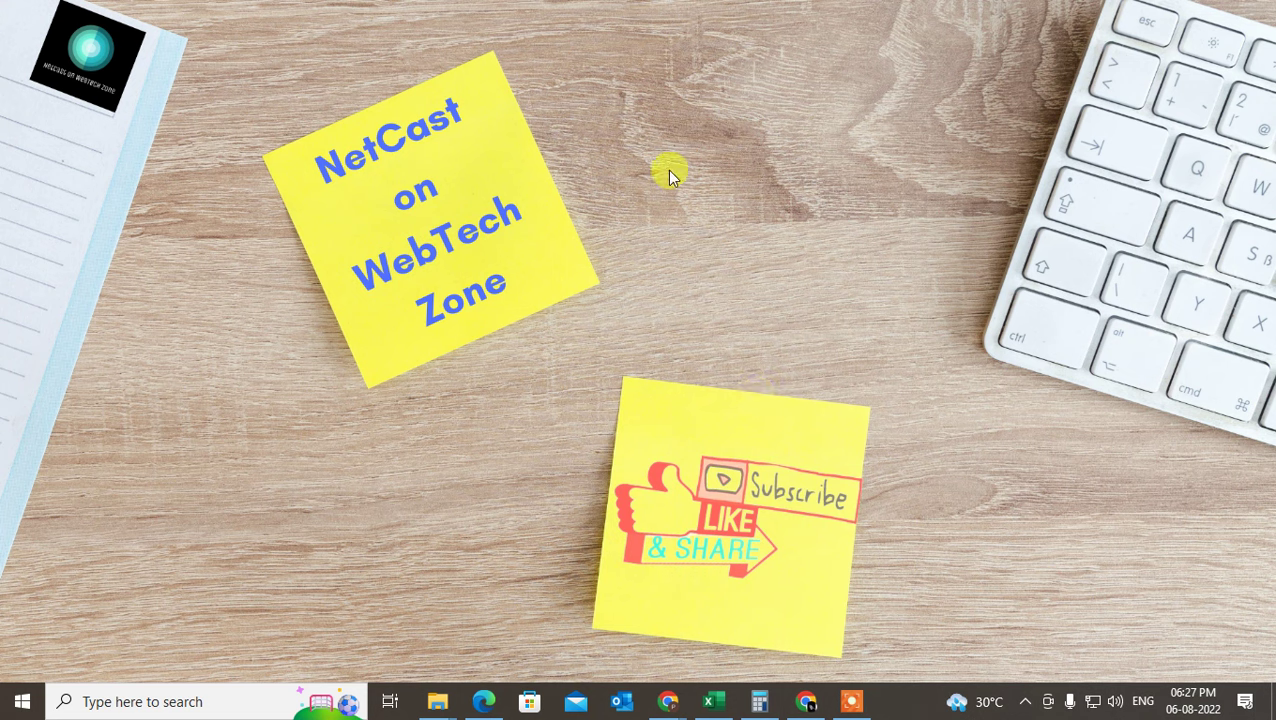
{"action": "right_click", "coordinate": [657, 64]}
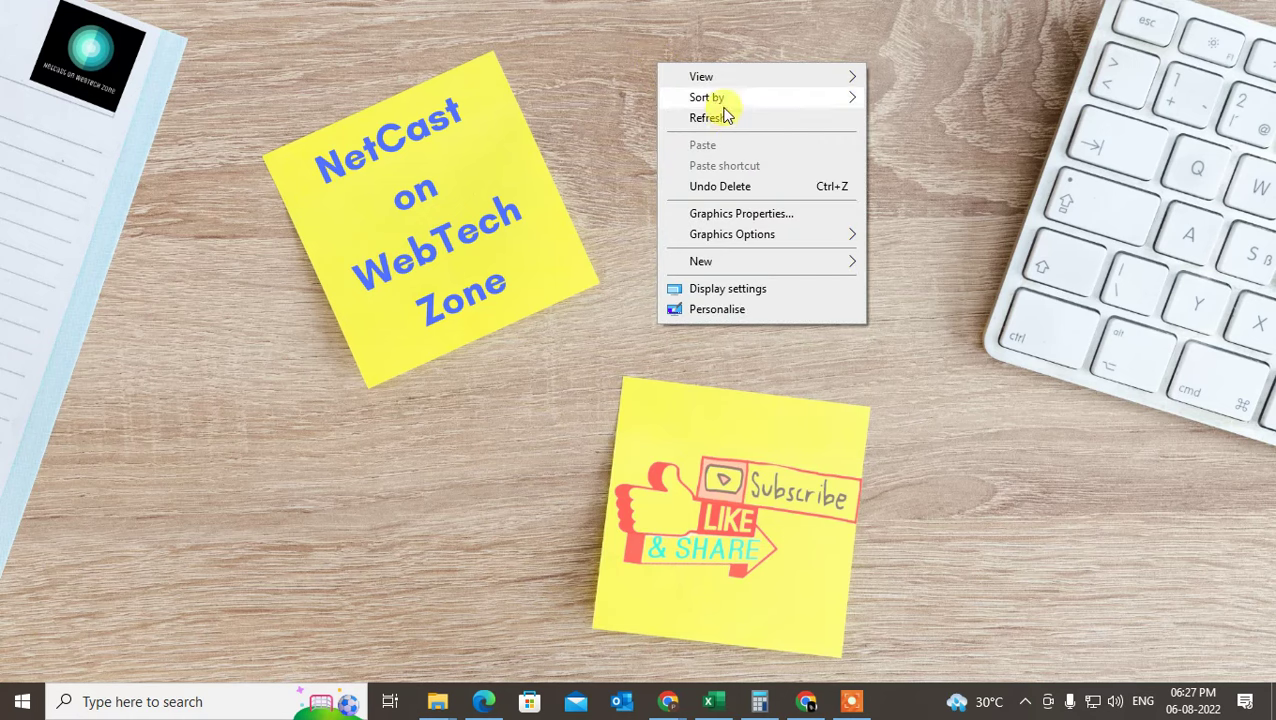
{"action": "left_click", "coordinate": [738, 120]}
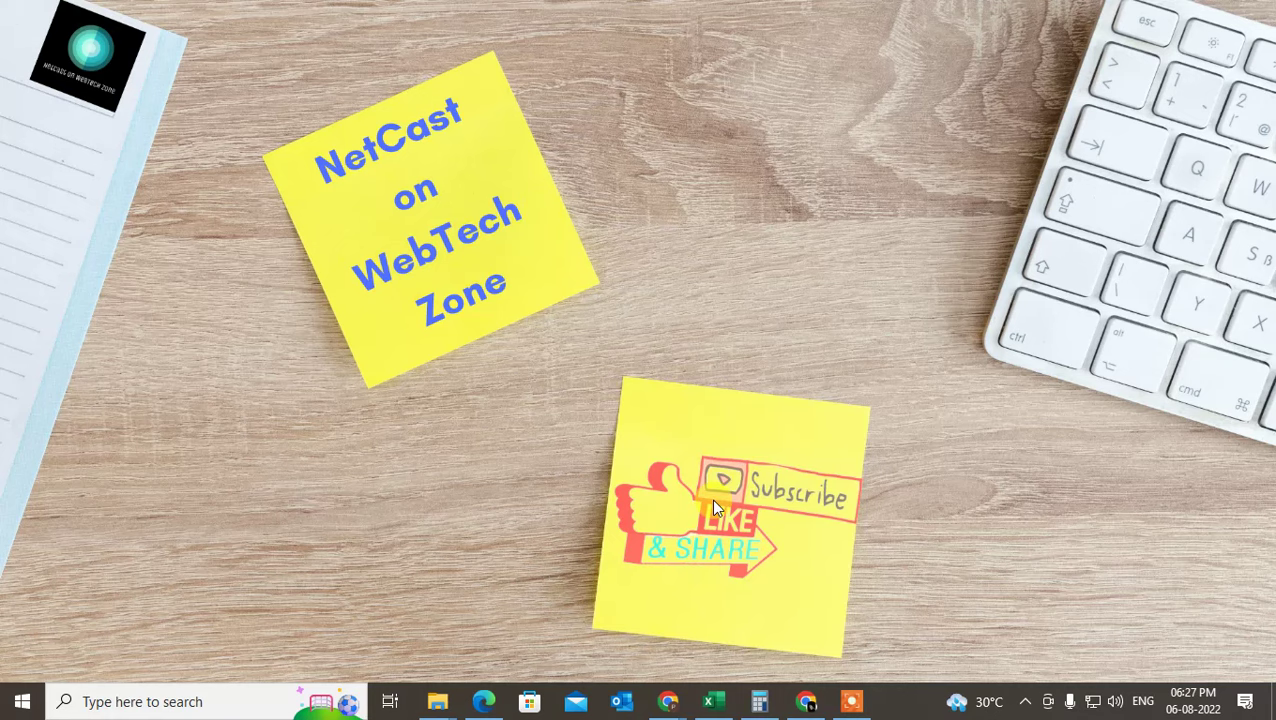
Step: Switch to Outlook and open the calendar at the weeks from 8 August 2022
{"action": "left_click", "coordinate": [624, 700]}
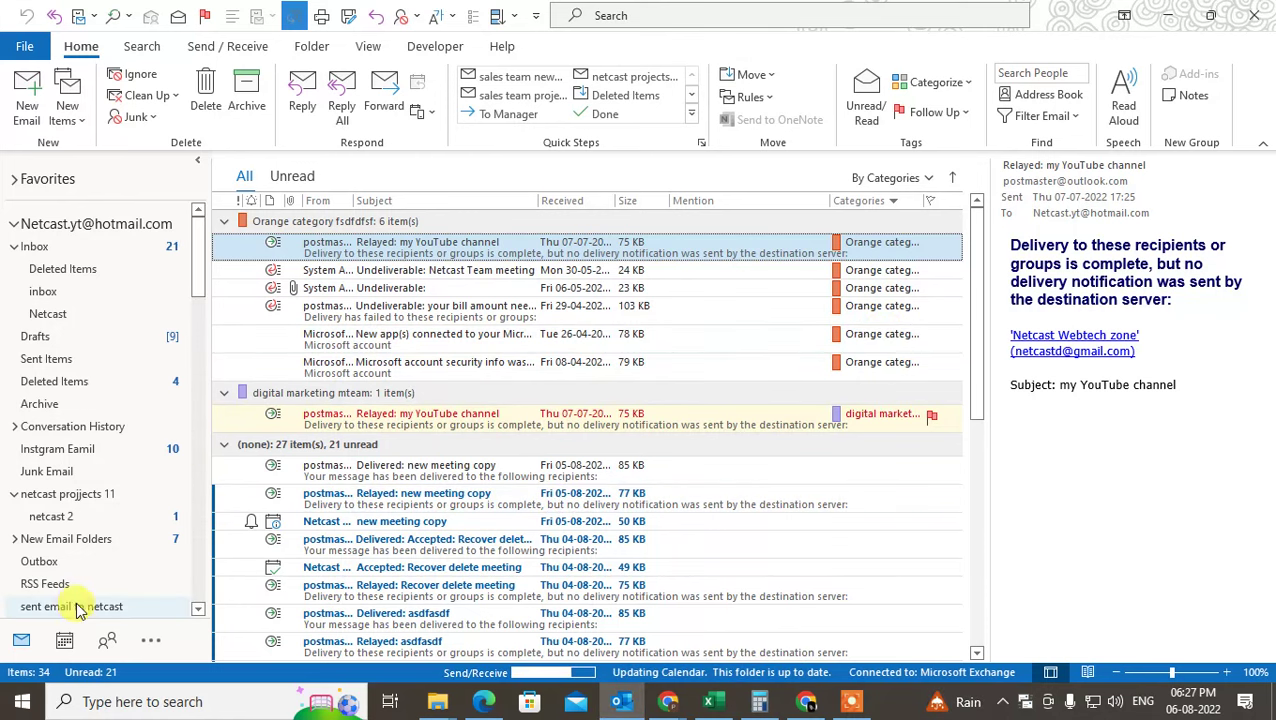
{"action": "left_click", "coordinate": [64, 640]}
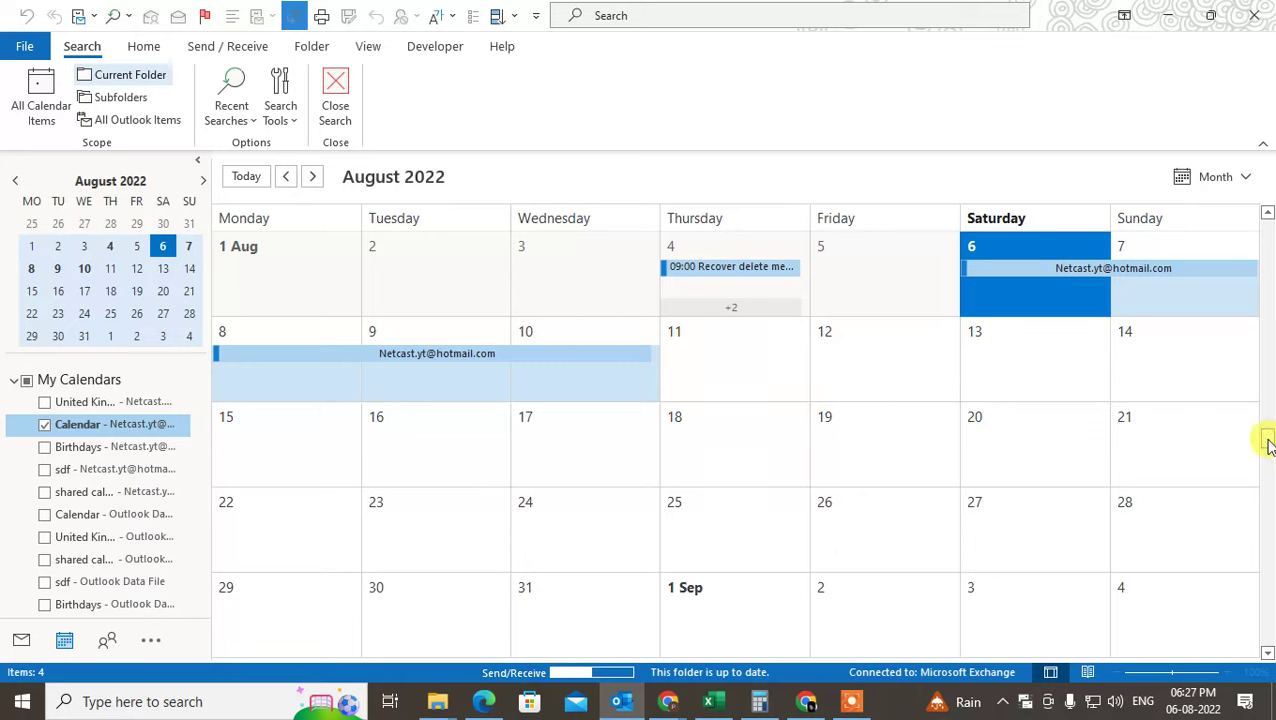
{"action": "scroll", "coordinate": [926, 362], "scroll_direction": "down", "scroll_amount": 4}
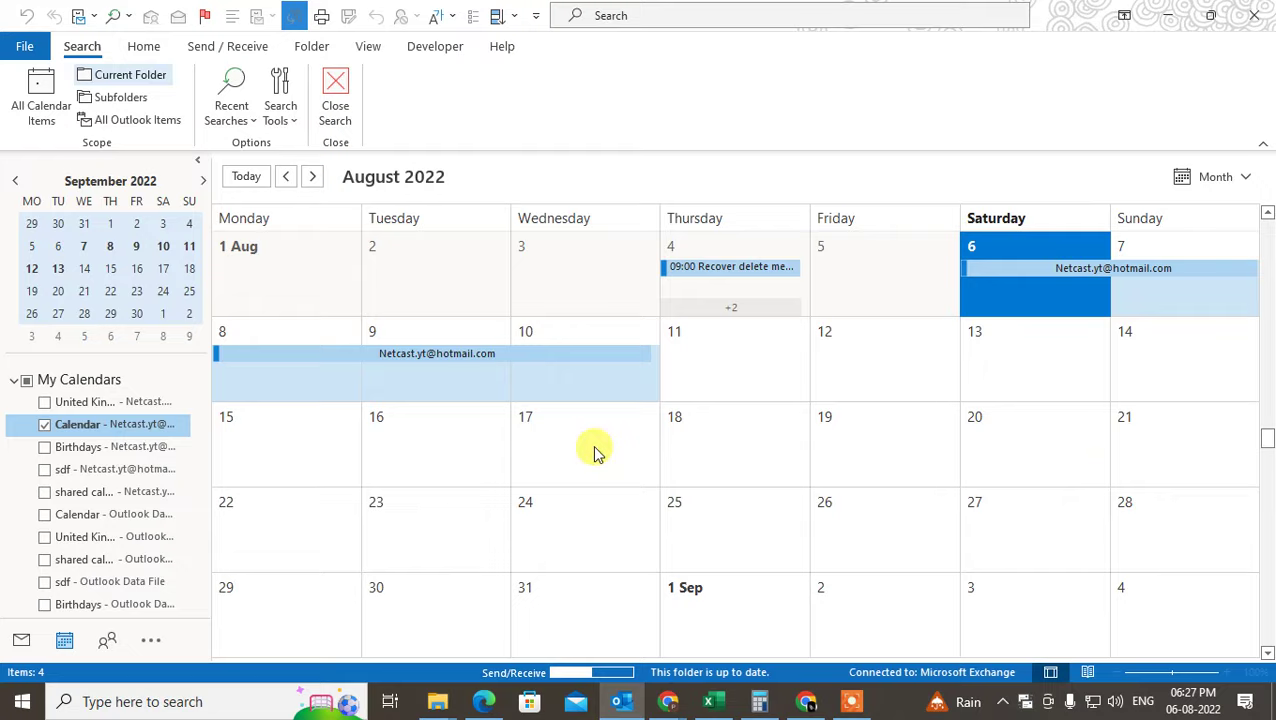
{"action": "left_click", "coordinate": [463, 433]}
{"action": "scroll", "coordinate": [833, 396], "scroll_direction": "up", "scroll_amount": 1}
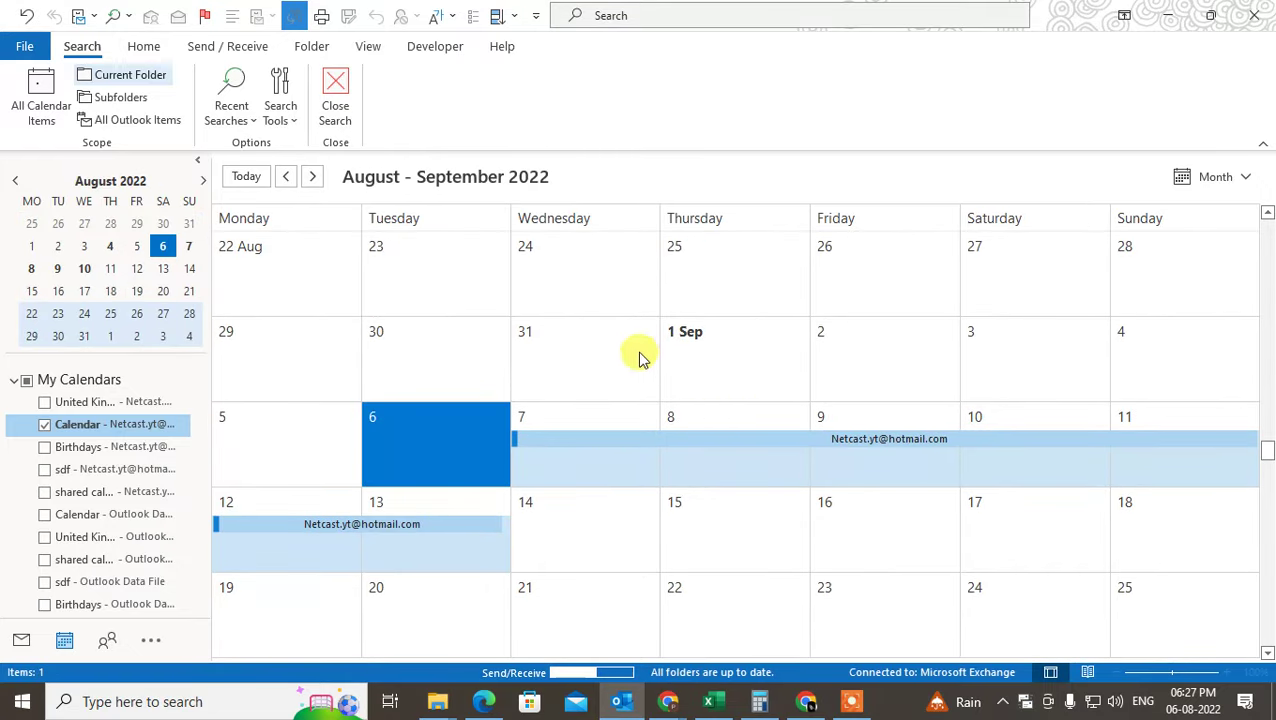
{"action": "scroll", "coordinate": [958, 368], "scroll_direction": "up", "scroll_amount": 2}
{"action": "left_click", "coordinate": [581, 362]}
{"action": "left_click", "coordinate": [575, 356]}
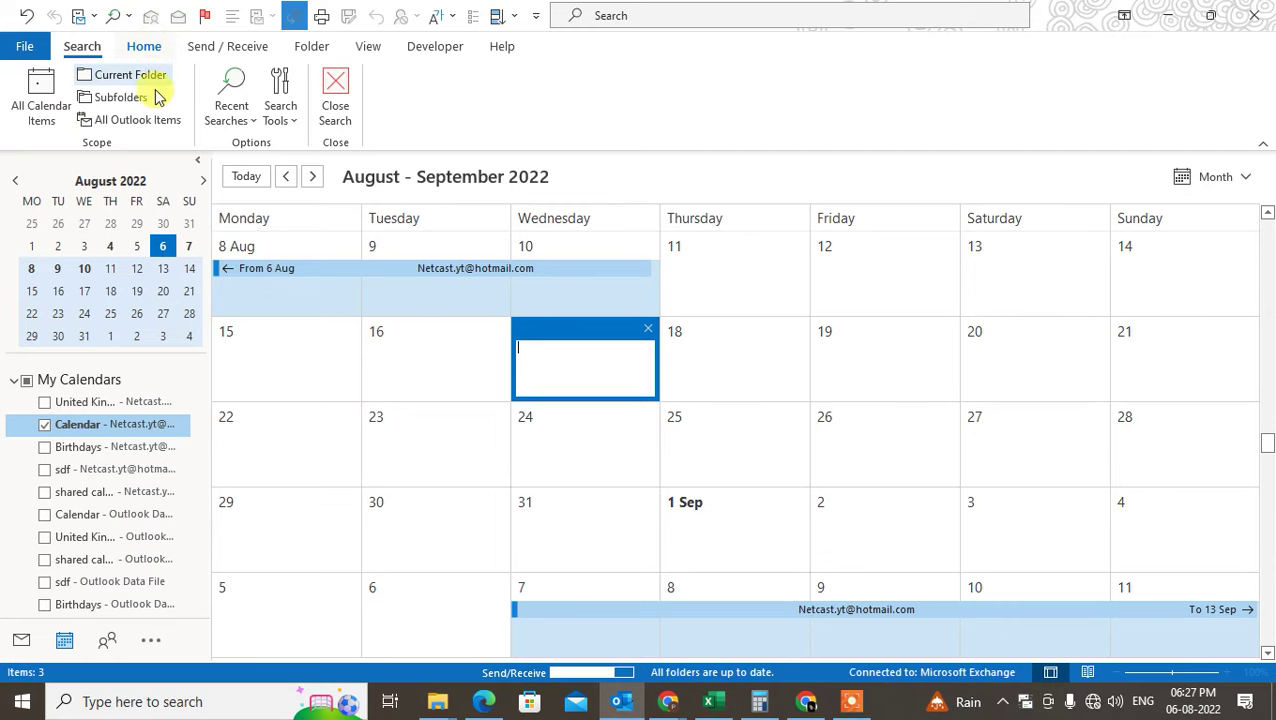
Step: Create a new meeting item for Tuesday 16 August 2022
{"action": "left_click", "coordinate": [143, 50]}
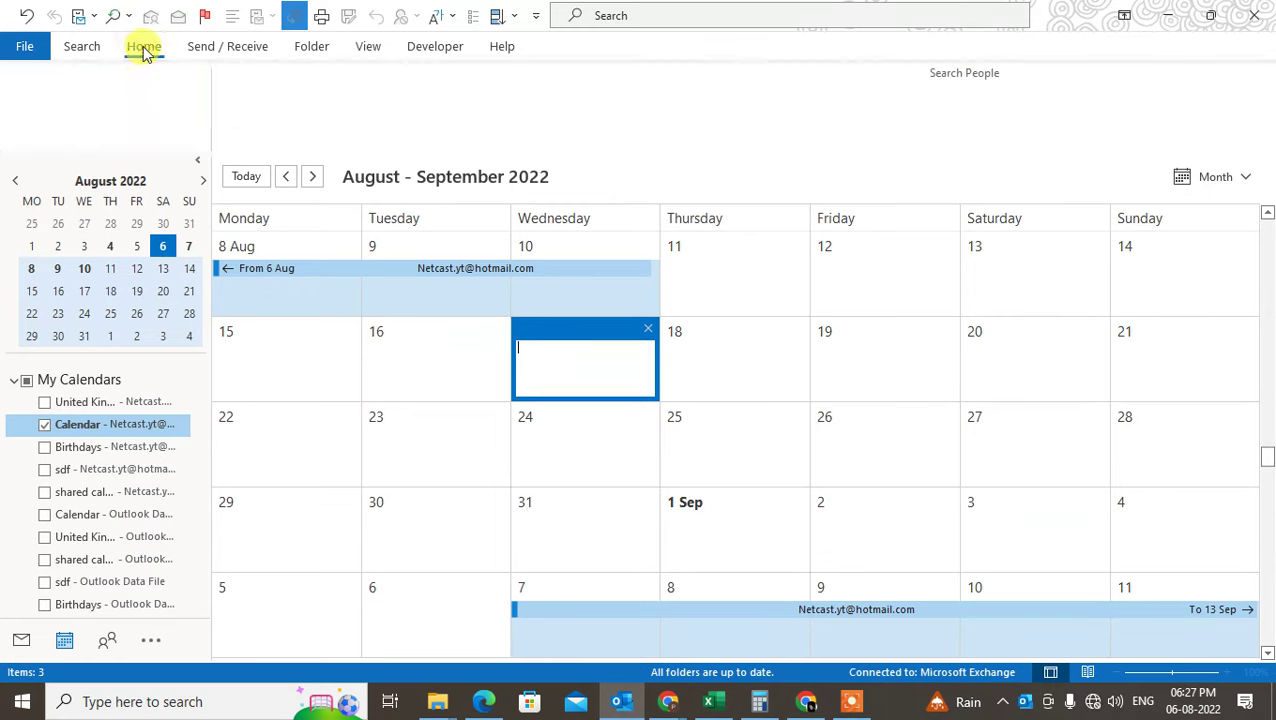
{"action": "left_click", "coordinate": [399, 367]}
{"action": "left_click", "coordinate": [145, 112]}
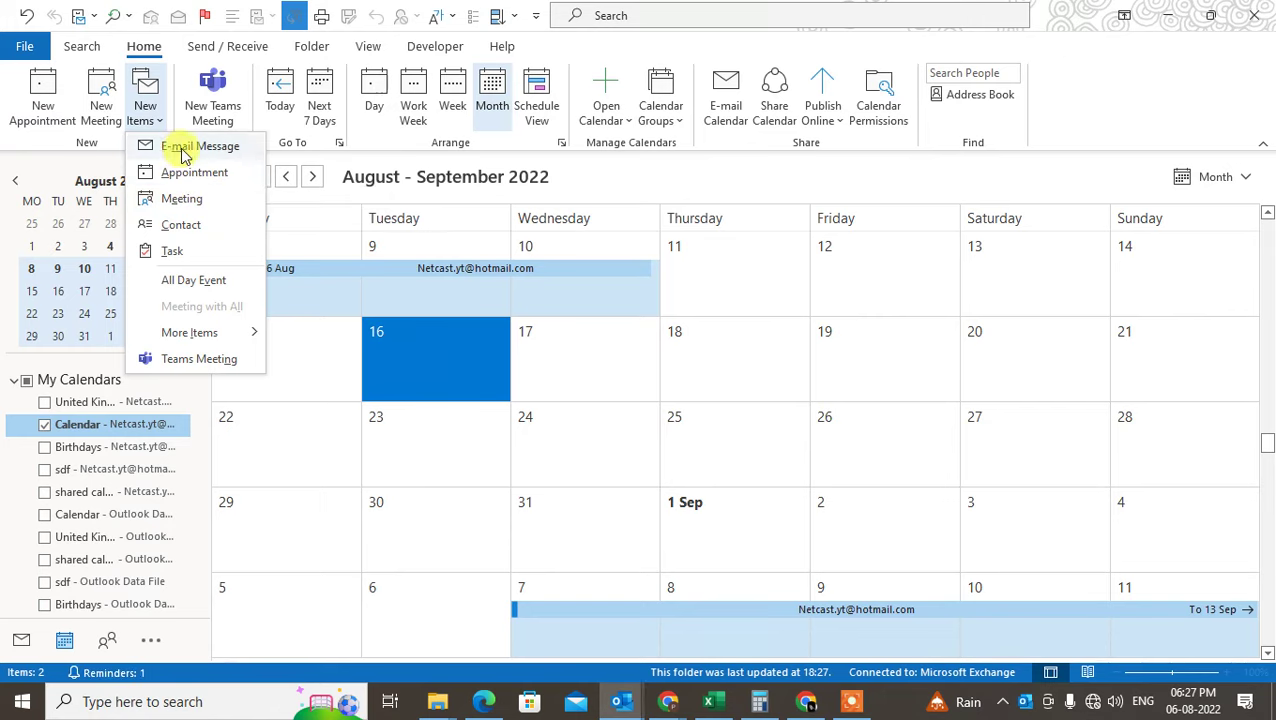
{"action": "left_click", "coordinate": [182, 198]}
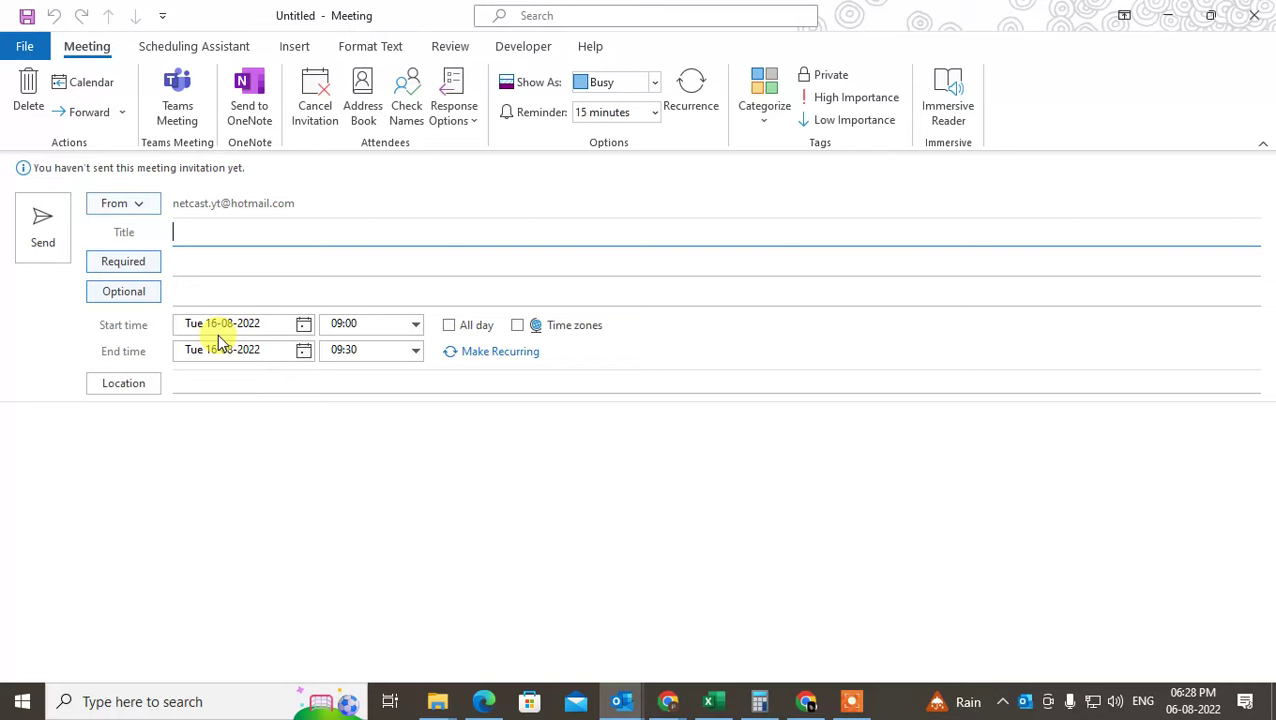
Step: Set the meeting to run all day from 15-08-2022 to 20-08-2022
{"action": "left_click", "coordinate": [301, 330]}
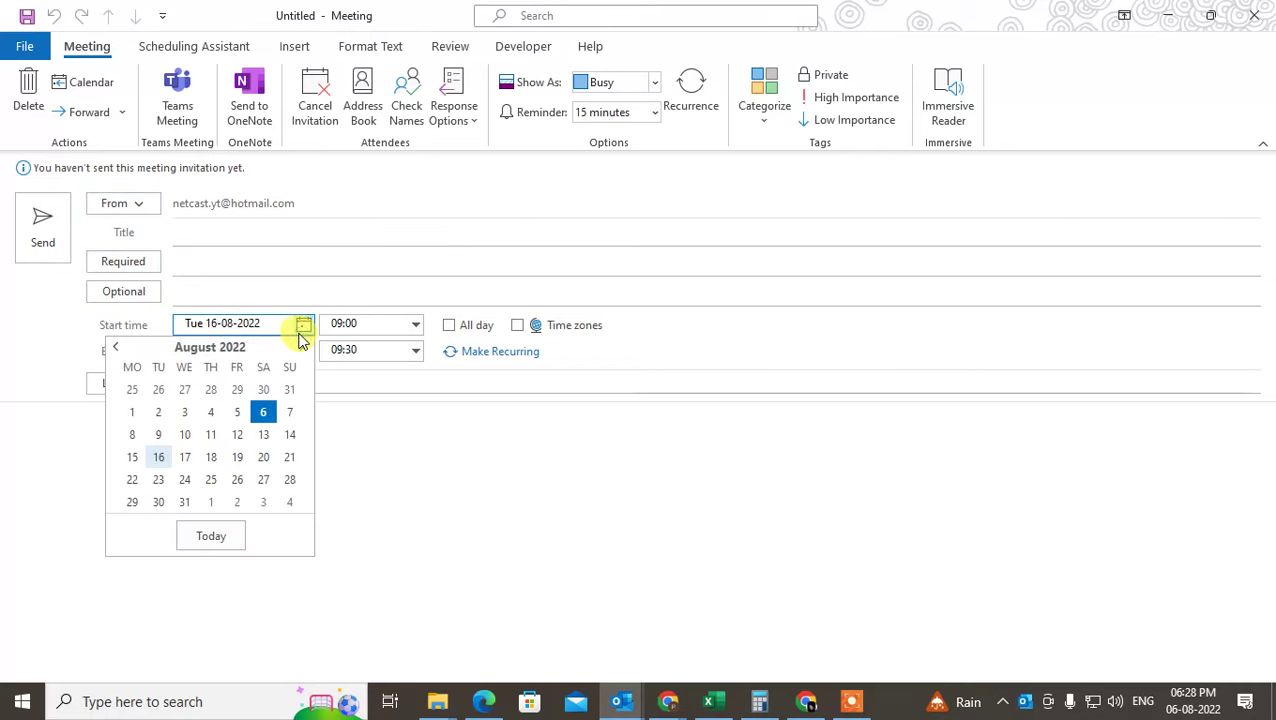
{"action": "left_click", "coordinate": [132, 457]}
{"action": "left_click", "coordinate": [303, 351]}
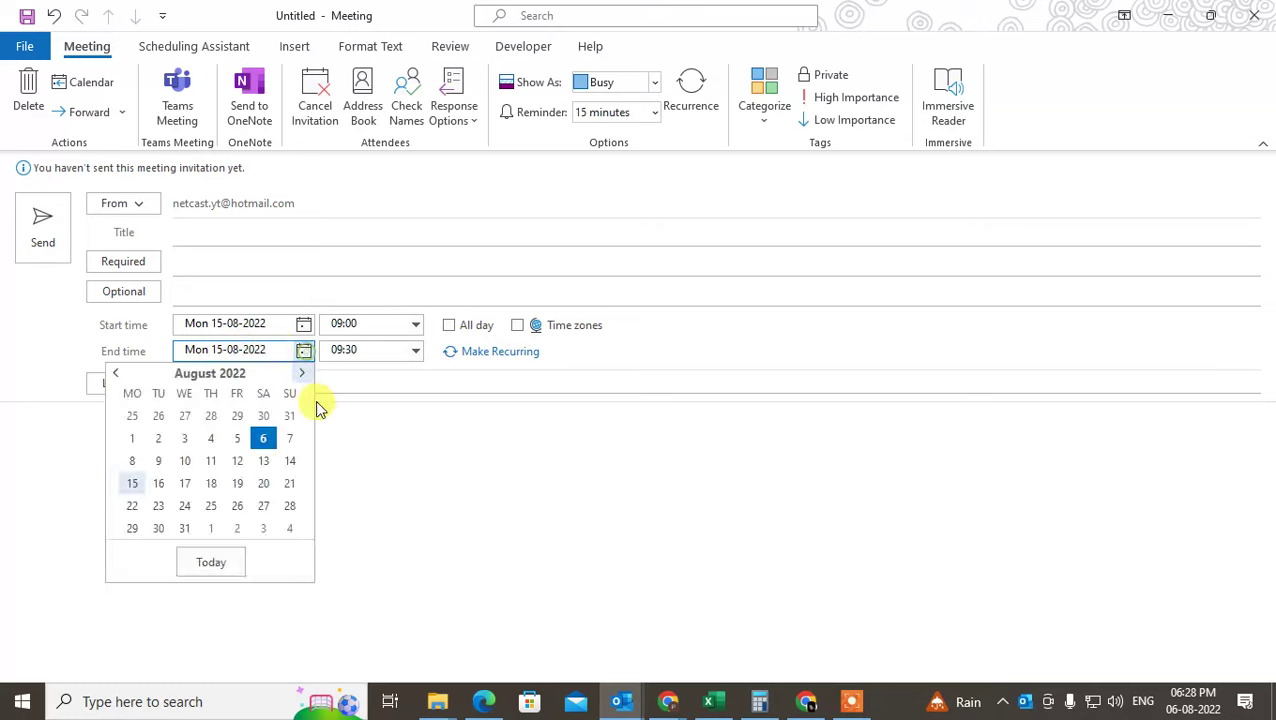
{"action": "left_click", "coordinate": [263, 483]}
{"action": "left_click", "coordinate": [472, 327]}
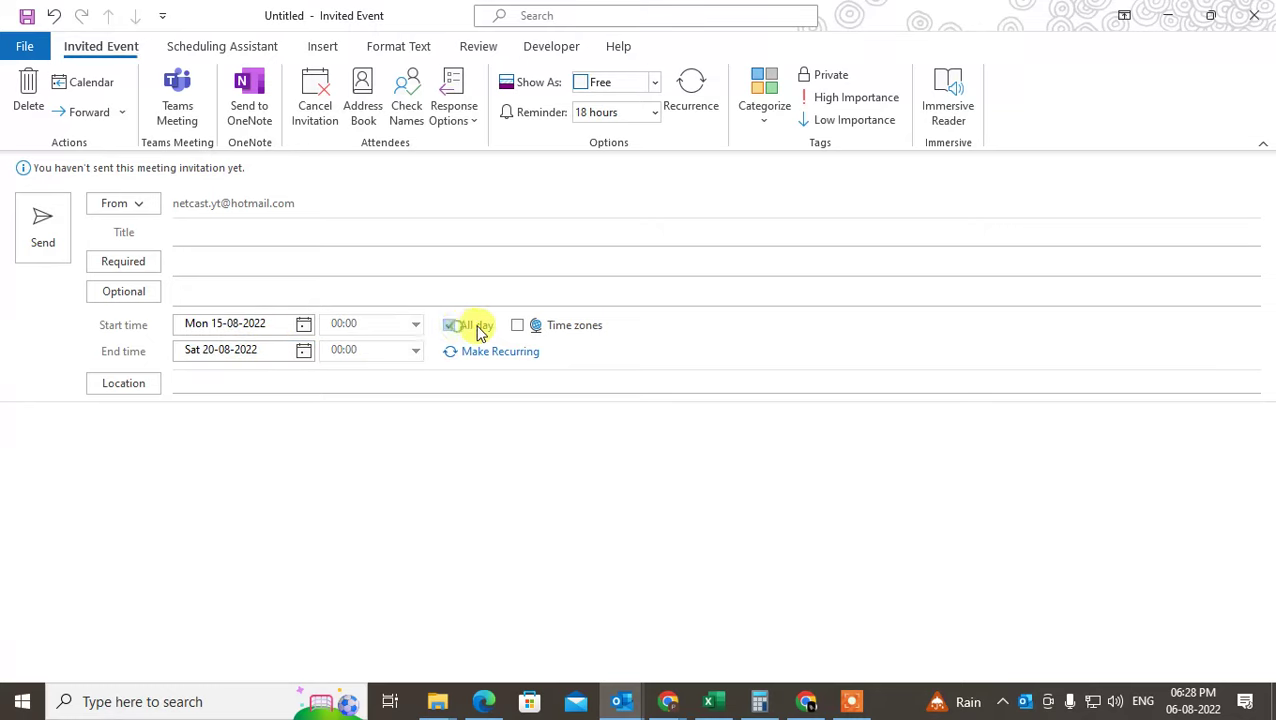
Step: Show the all-day event as Busy, then try to send it and accept saving and closing it instead
{"action": "left_click", "coordinate": [205, 234]}
{"action": "left_click", "coordinate": [618, 84]}
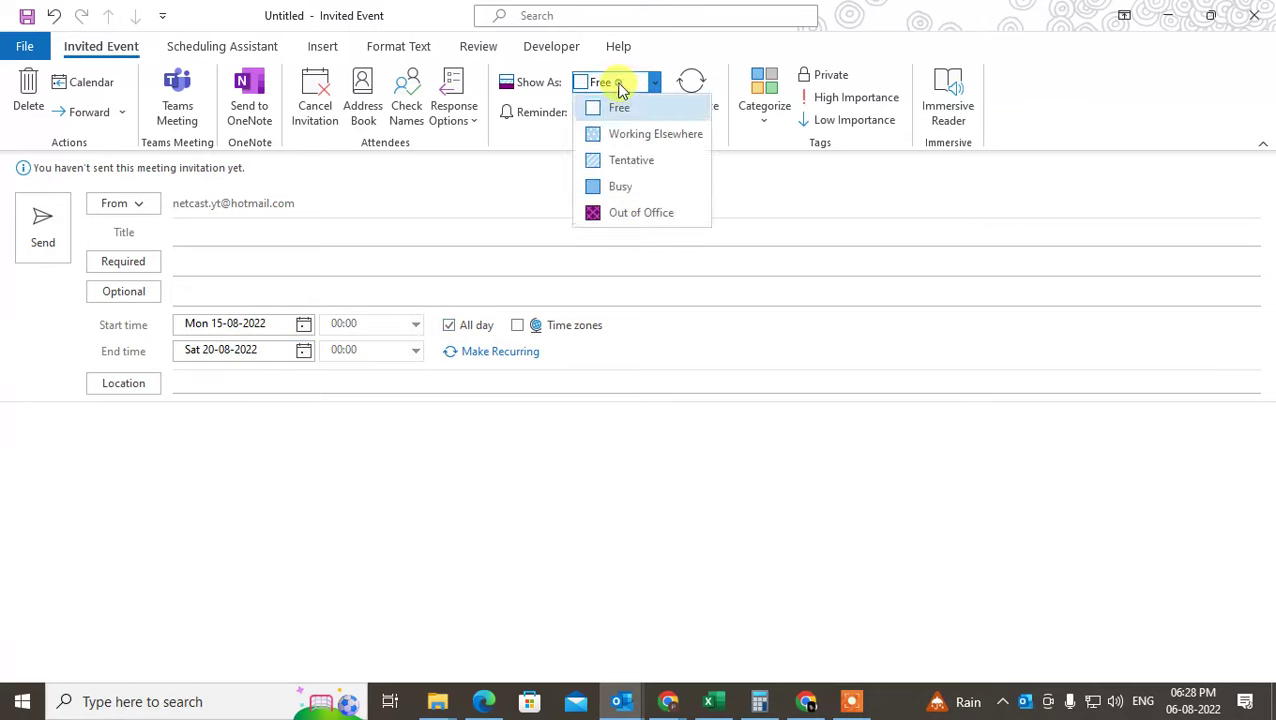
{"action": "left_click", "coordinate": [644, 190]}
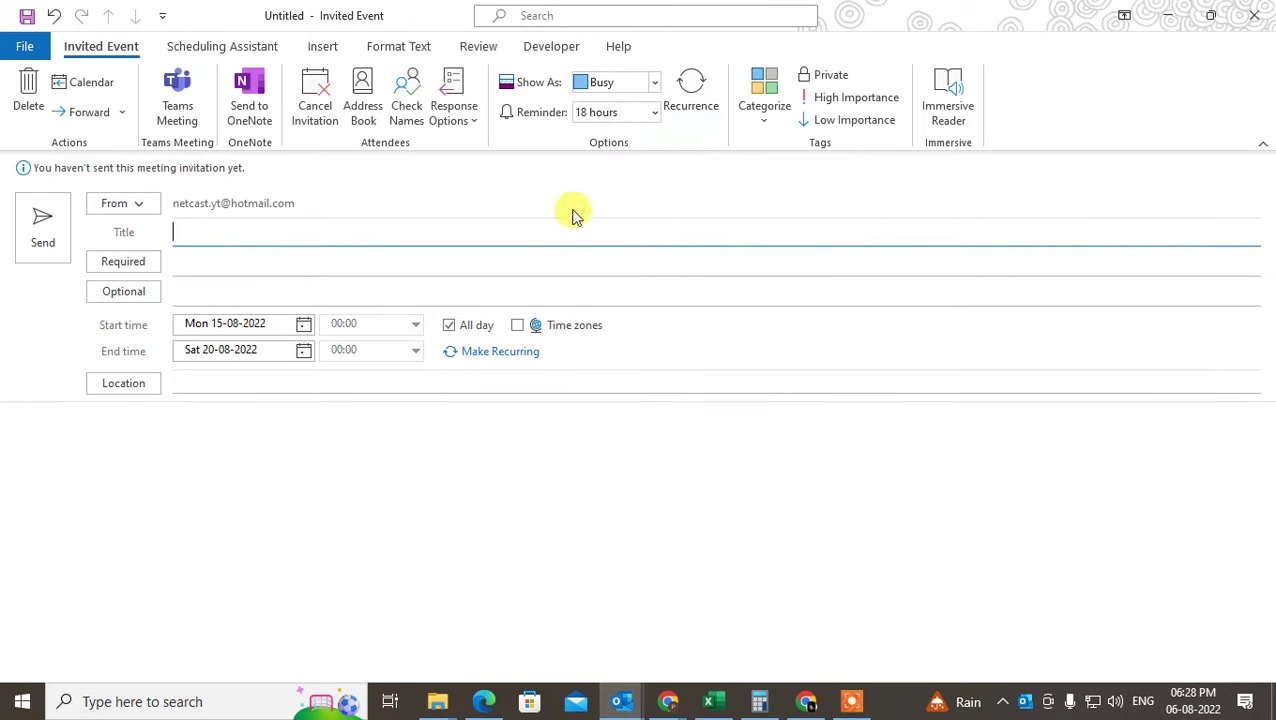
{"action": "left_click", "coordinate": [42, 228]}
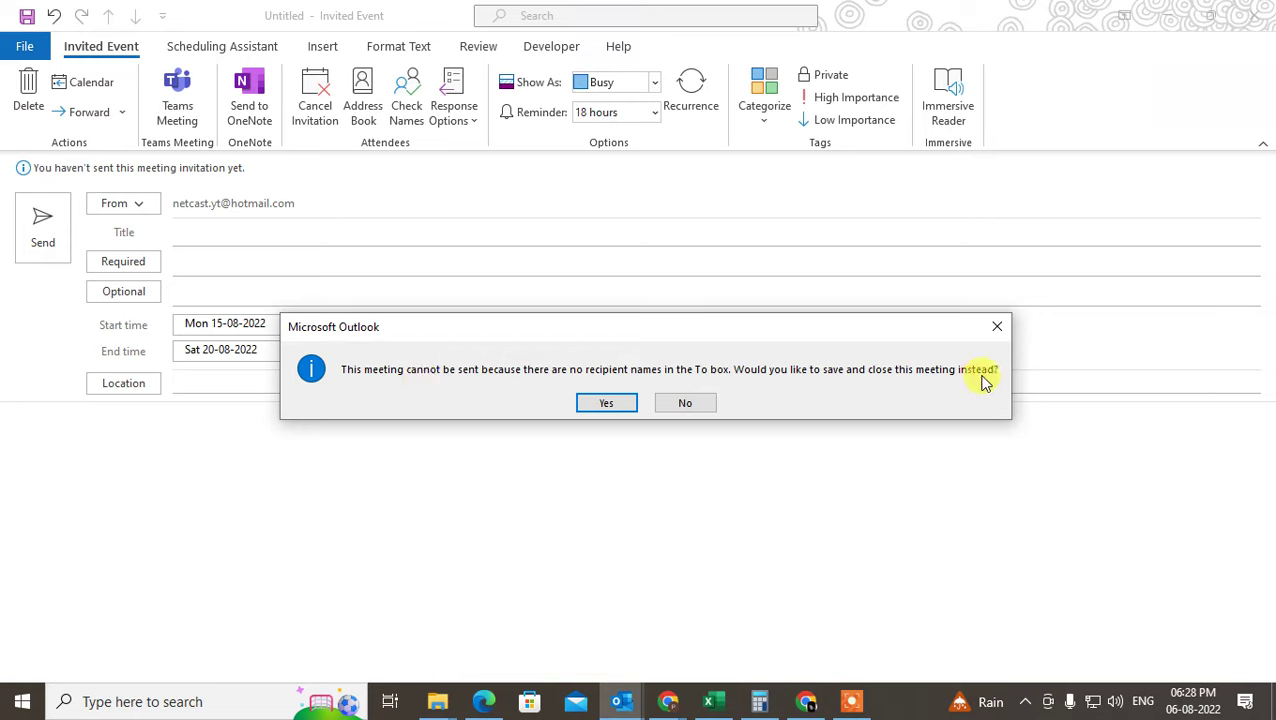
{"action": "left_click", "coordinate": [614, 403]}
Step: Examine the days from 15 to 20 August in the calendar that the new all-day event covers
{"action": "left_click", "coordinate": [232, 372]}
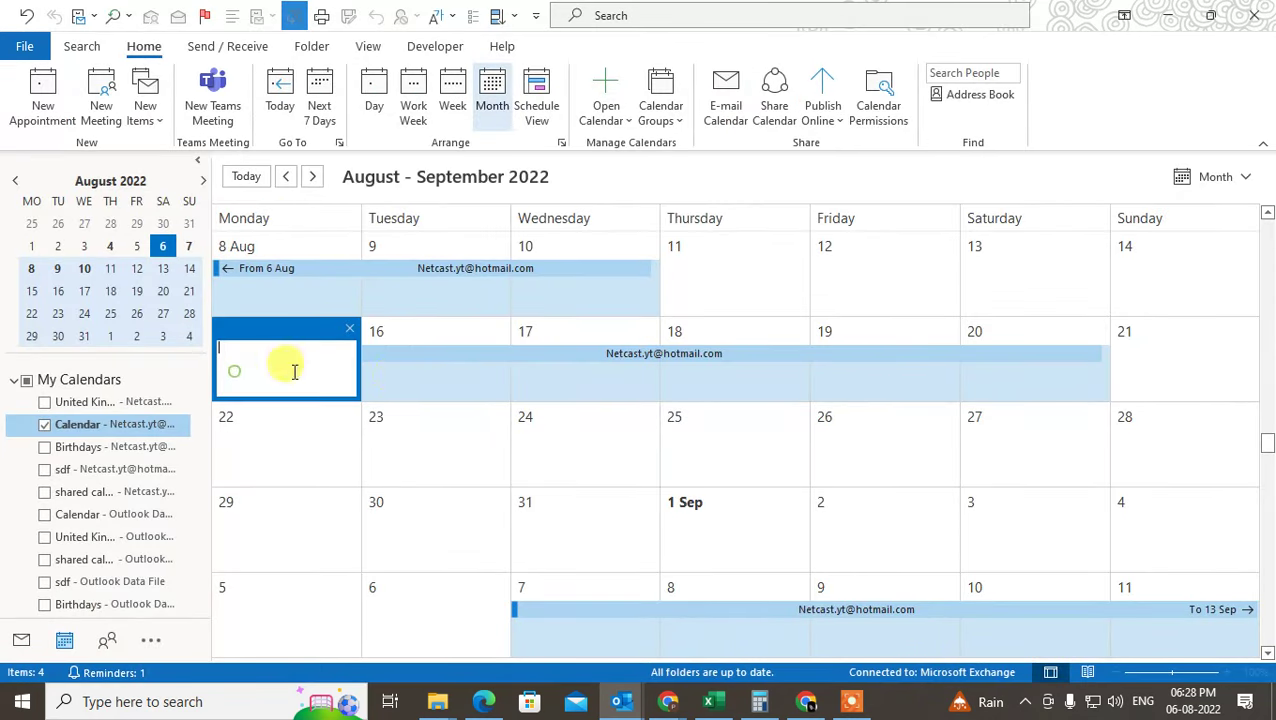
{"action": "left_click", "coordinate": [478, 373]}
{"action": "left_click", "coordinate": [580, 358]}
{"action": "left_click", "coordinate": [711, 365]}
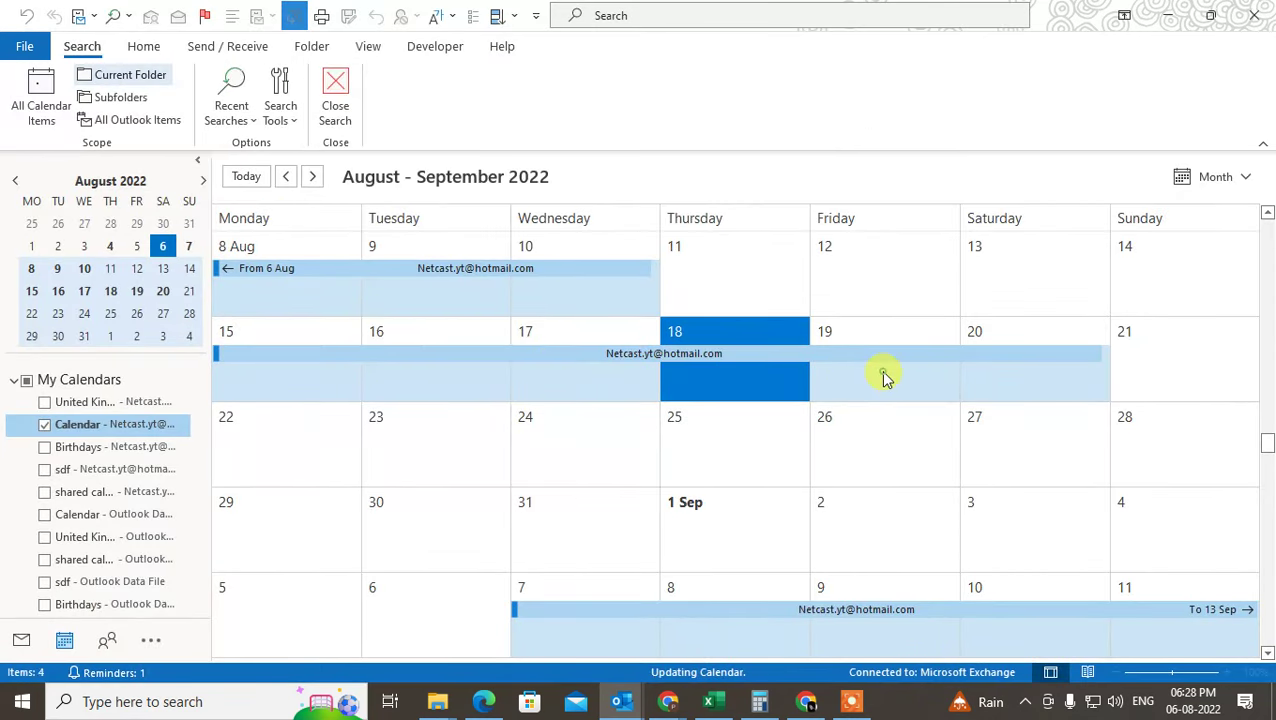
{"action": "left_click", "coordinate": [1024, 379]}
{"action": "left_click", "coordinate": [308, 378]}
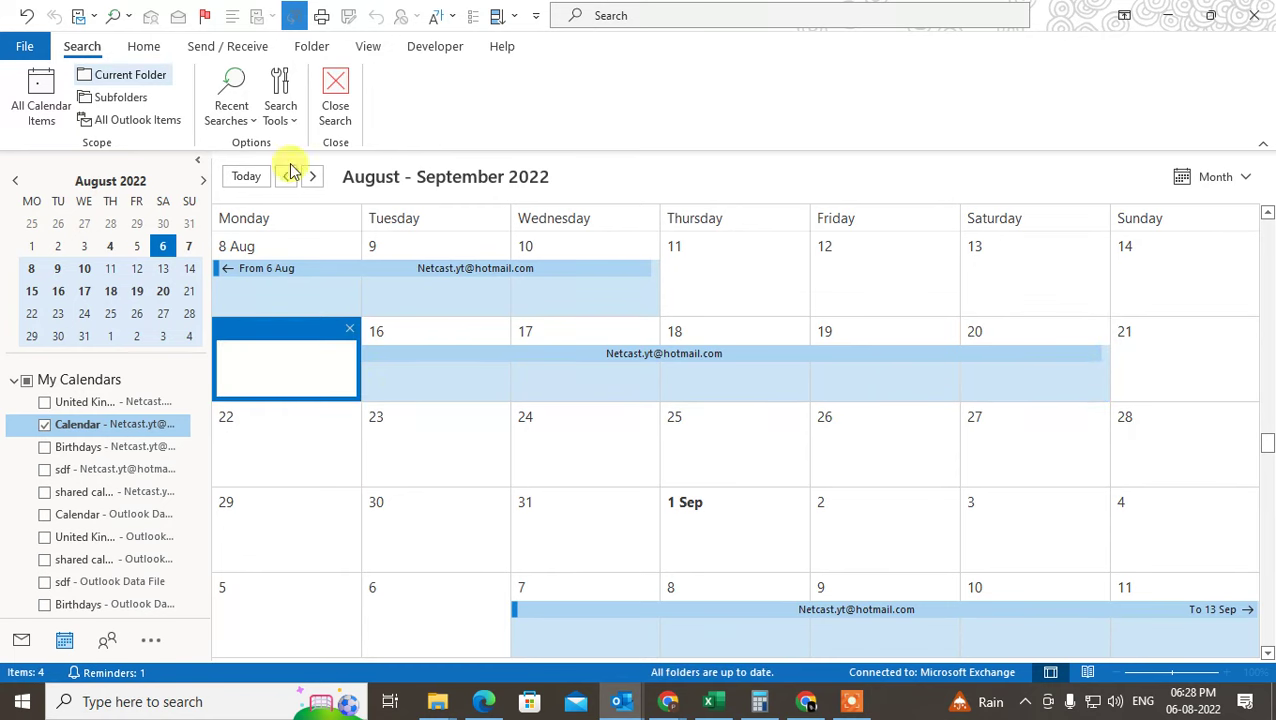
{"action": "left_click", "coordinate": [140, 47]}
{"action": "left_click", "coordinate": [478, 365]}
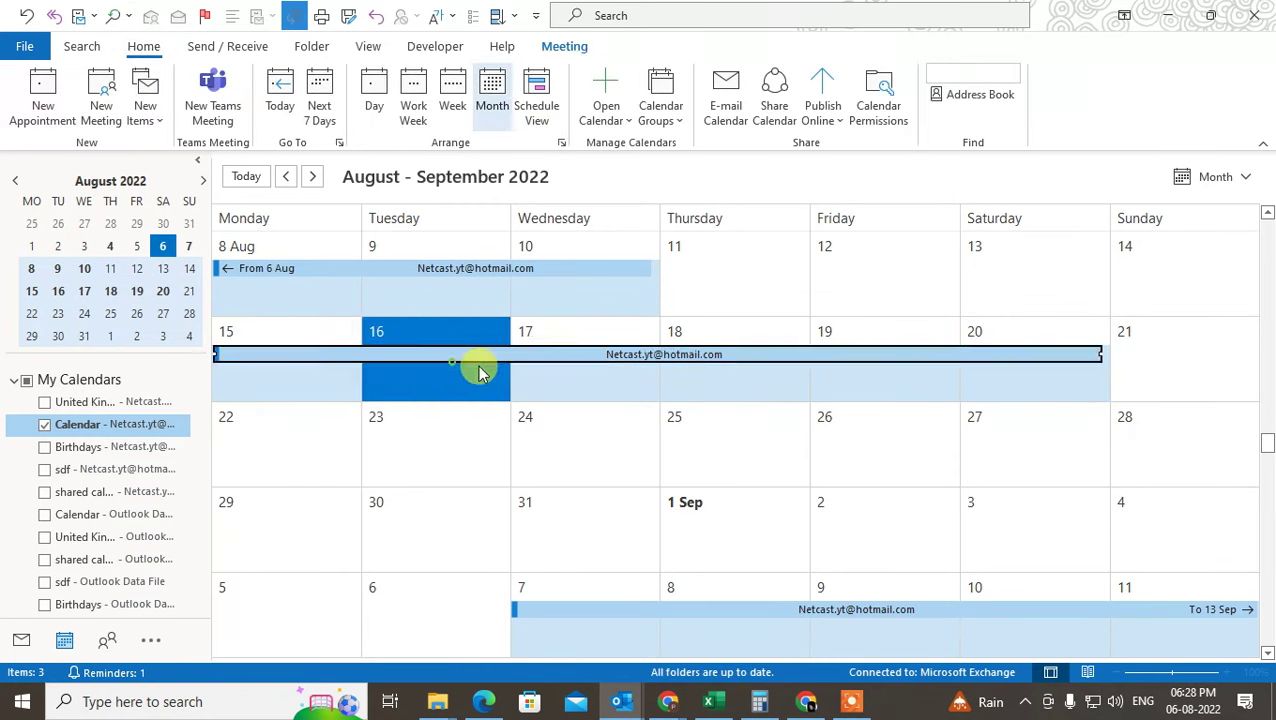
{"action": "left_click", "coordinate": [553, 376]}
{"action": "left_click", "coordinate": [692, 382]}
{"action": "left_click", "coordinate": [1030, 382]}
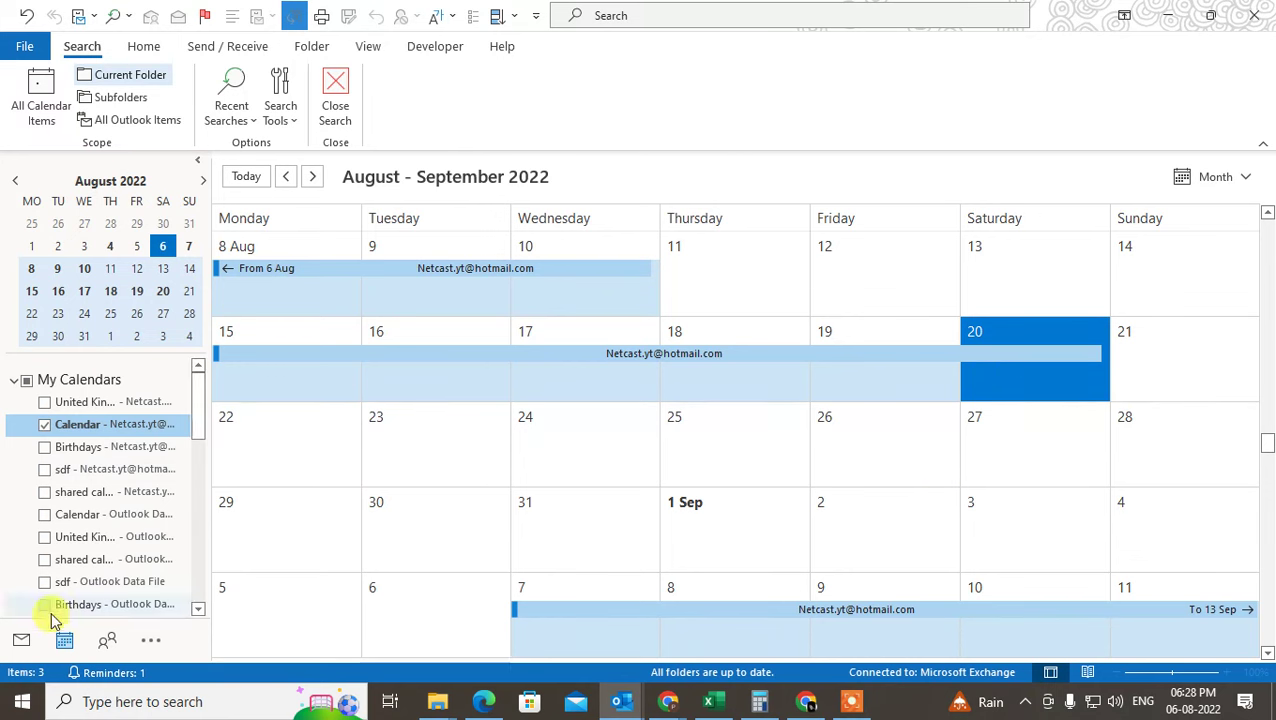
Step: Return to the mail view and look through the inbox message list
{"action": "left_click", "coordinate": [22, 640]}
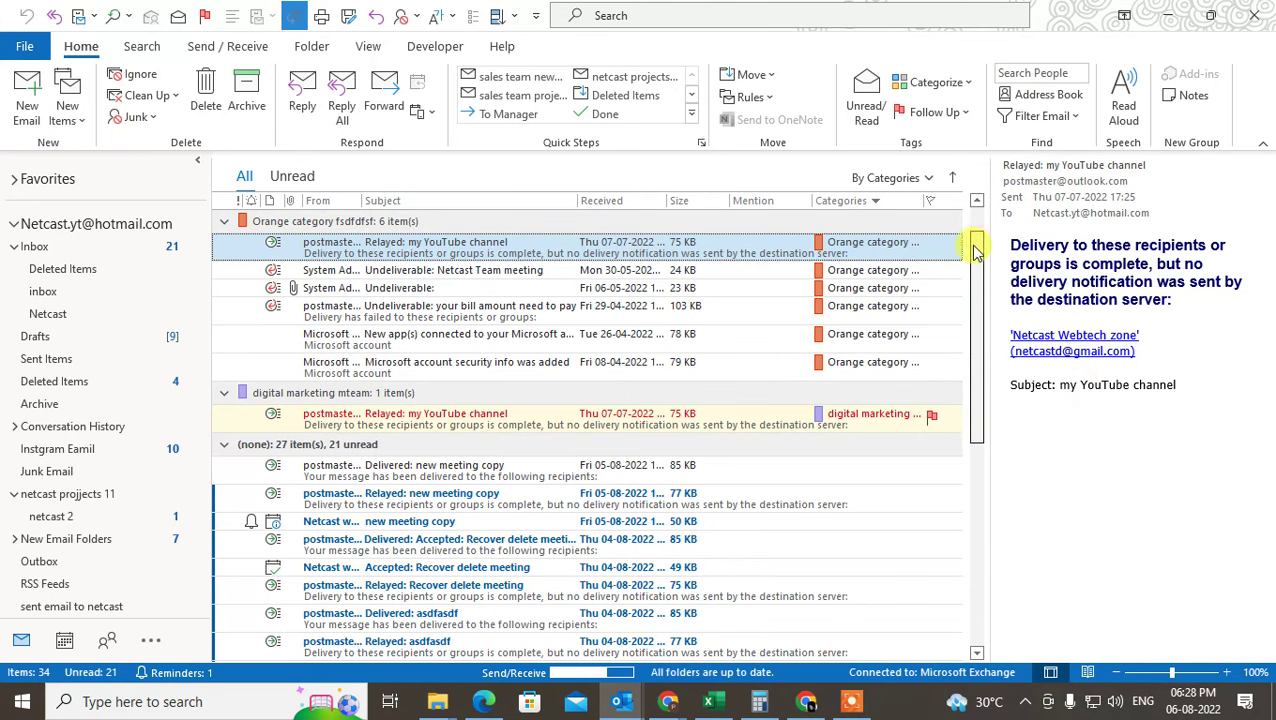
{"action": "left_click_drag", "start_coordinate": [977, 242], "coordinate": [978, 392]}
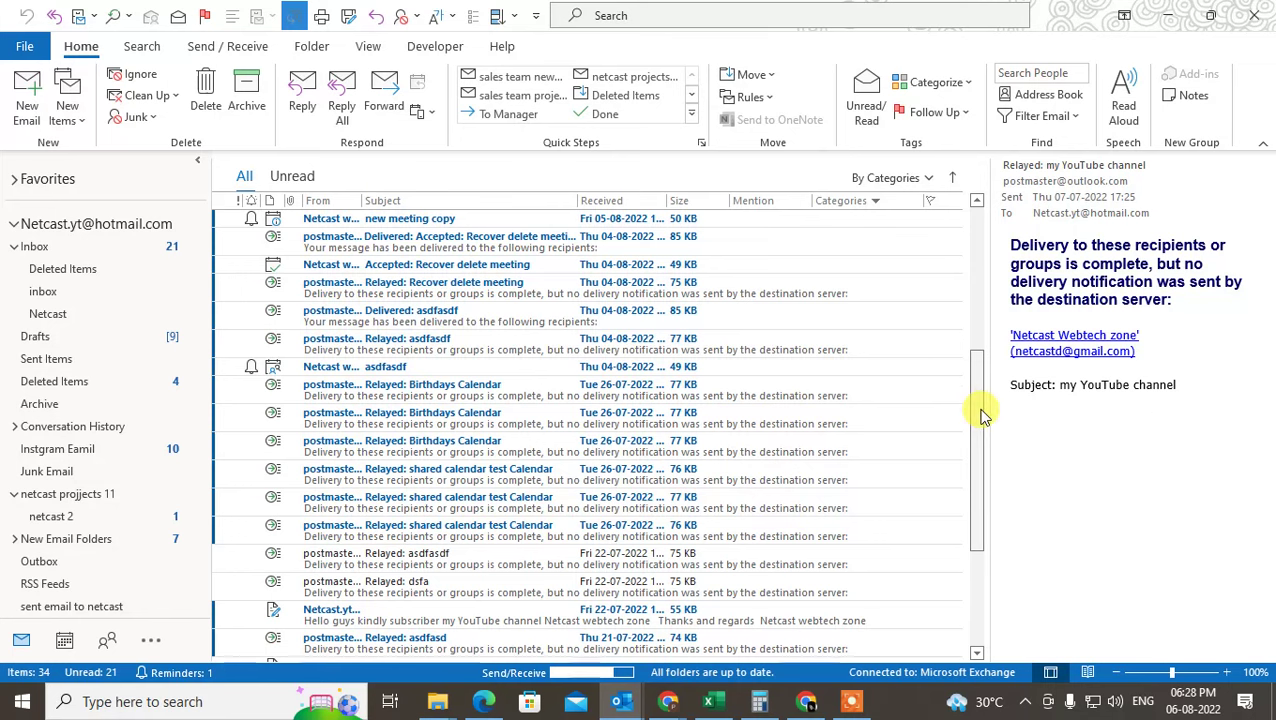
{"action": "left_click_drag", "start_coordinate": [977, 415], "coordinate": [977, 205]}
Step: Show the desktop, search Windows for "team" and open the Microsoft Teams app
{"action": "key", "text": "super+d"}
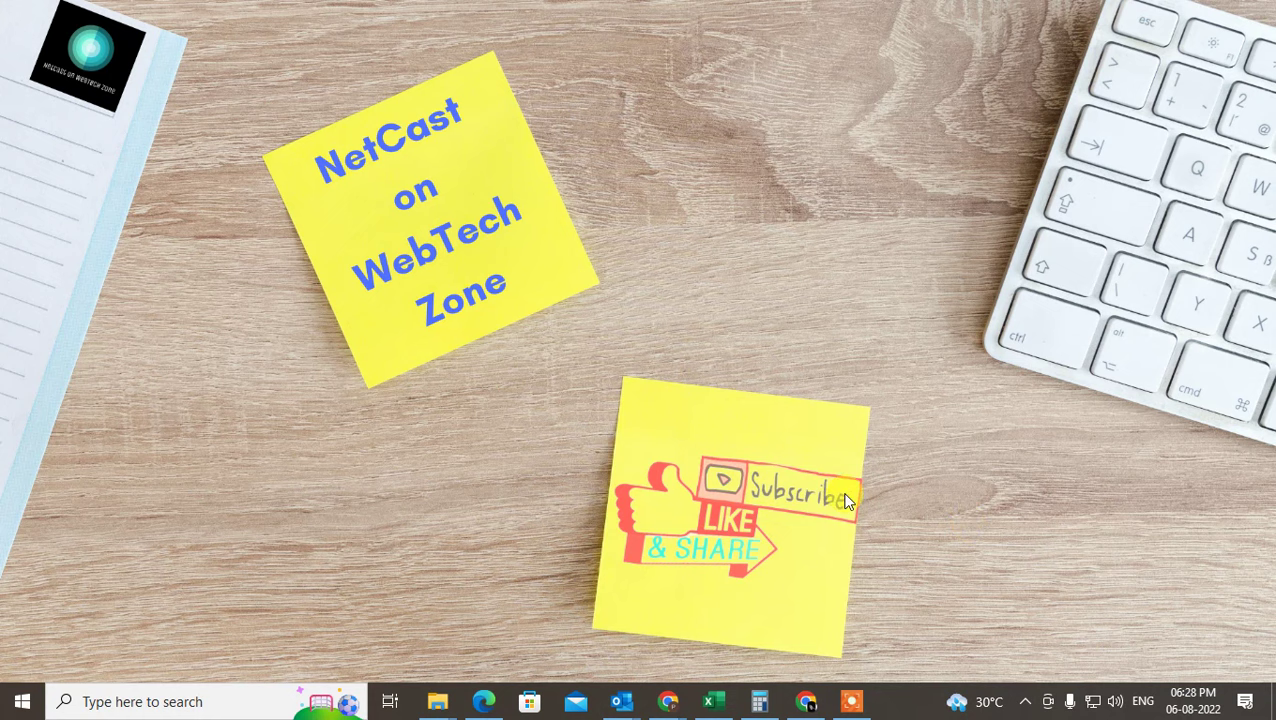
{"action": "left_click", "coordinate": [260, 705]}
{"action": "type", "text": "team"}
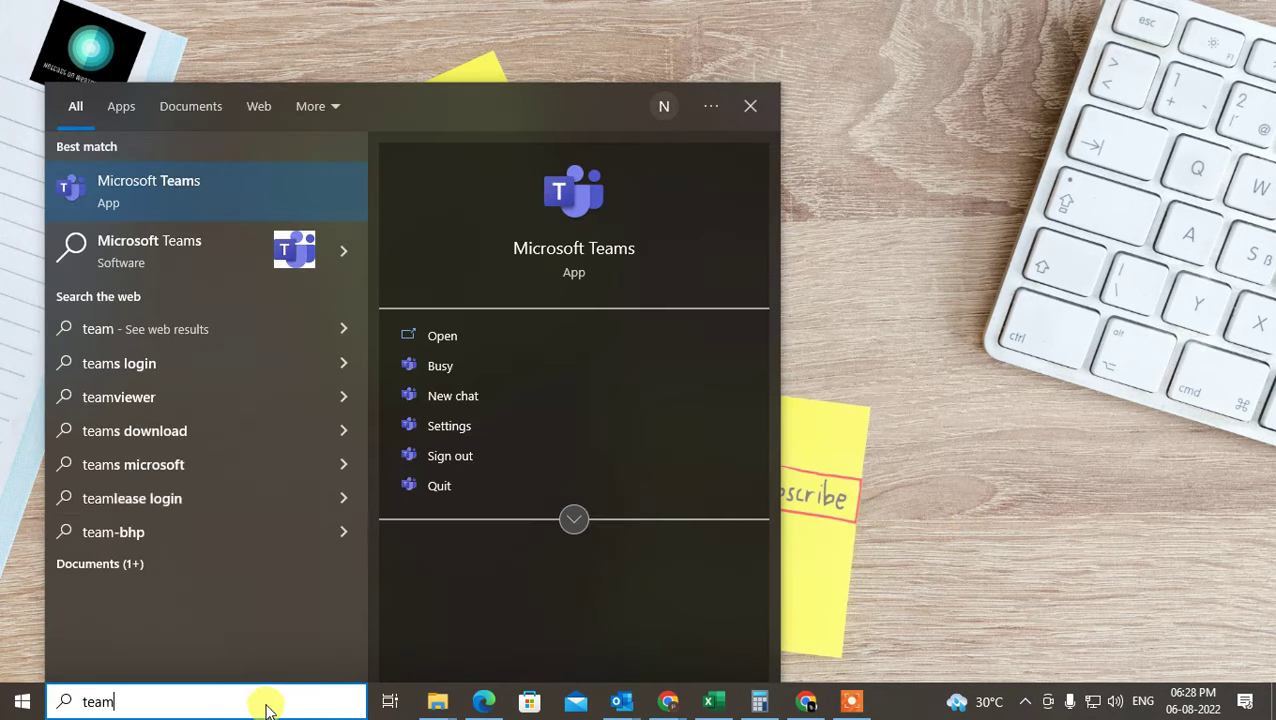
{"action": "left_click", "coordinate": [191, 190]}
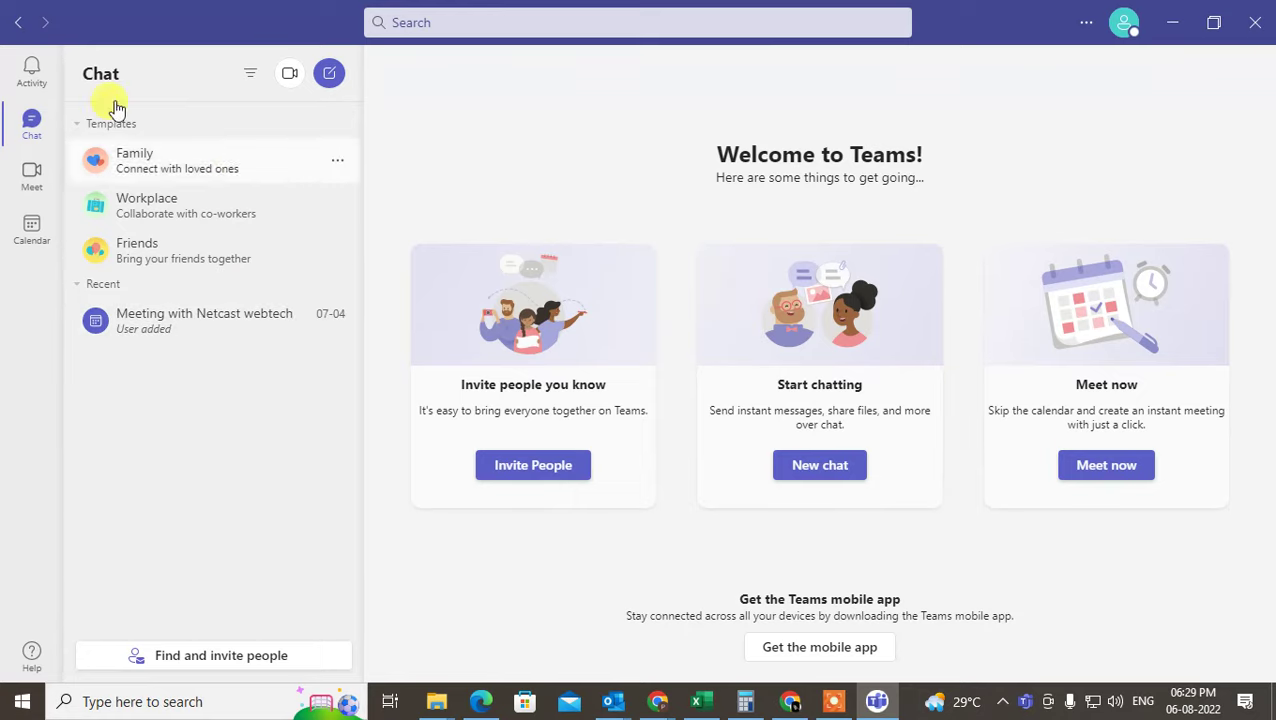
Step: Reset the account's presence status in Teams
{"action": "left_click", "coordinate": [1124, 30]}
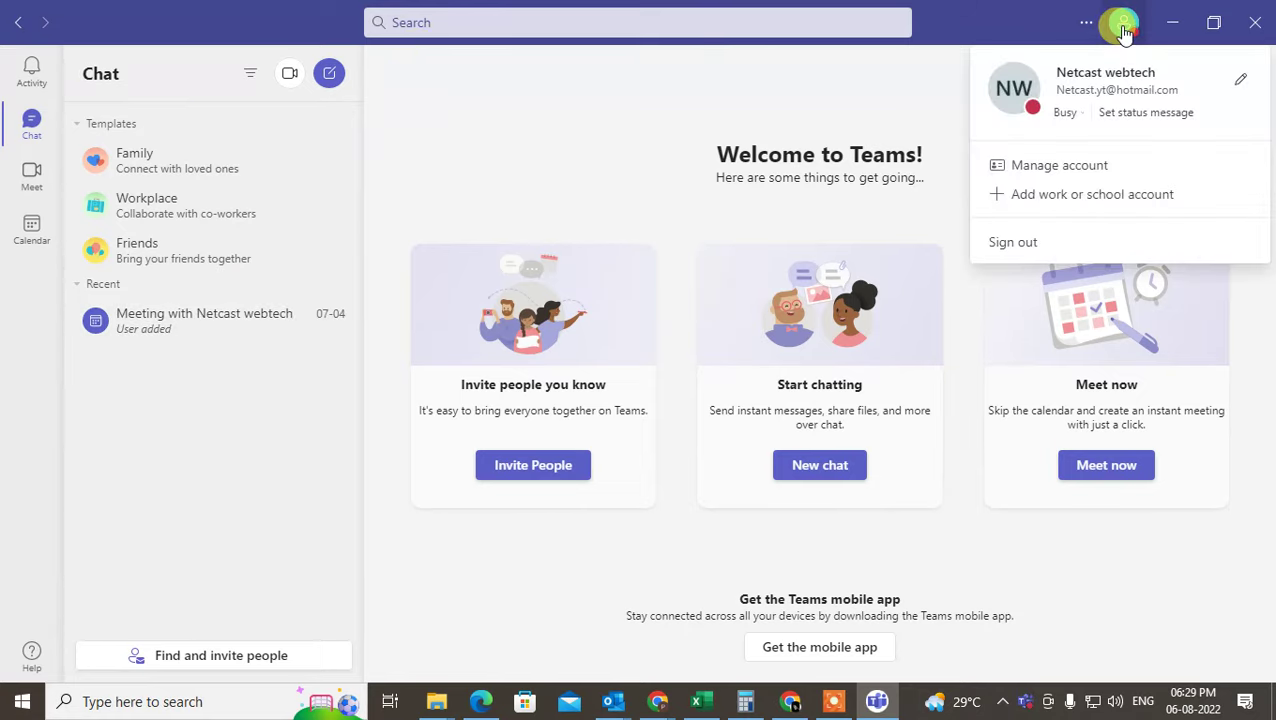
{"action": "left_click", "coordinate": [1082, 116]}
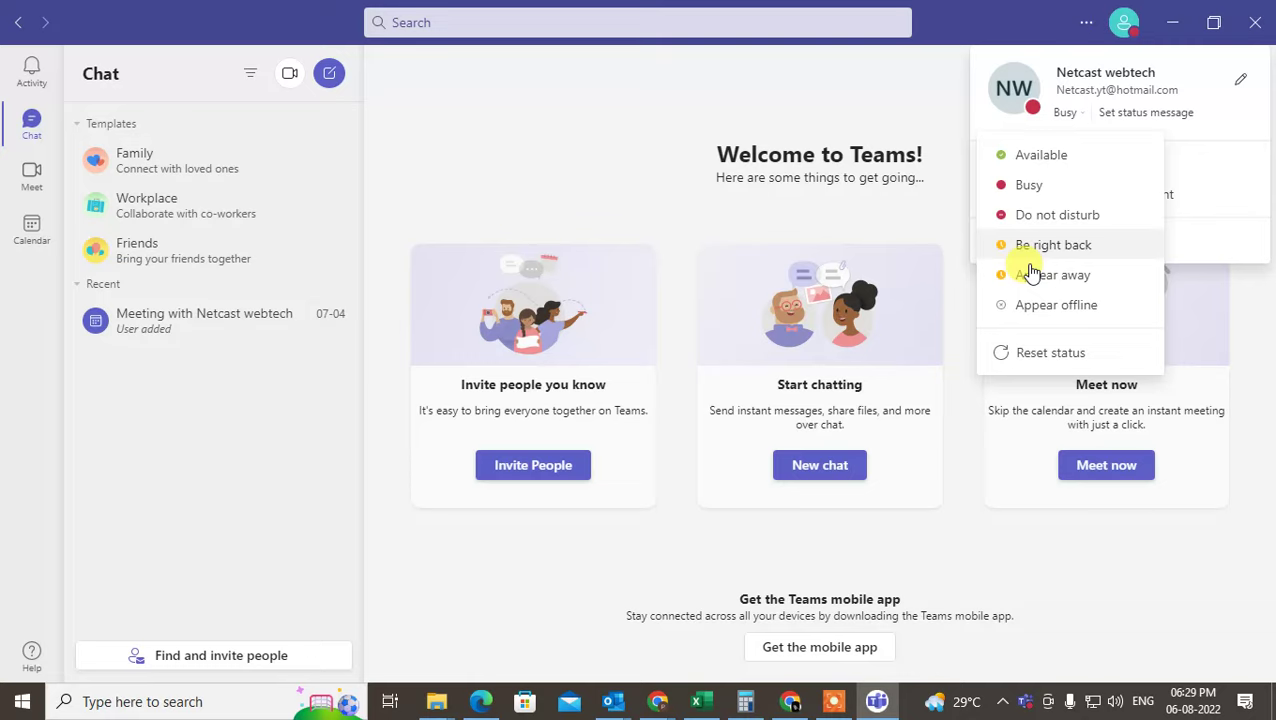
{"action": "left_click", "coordinate": [1057, 354]}
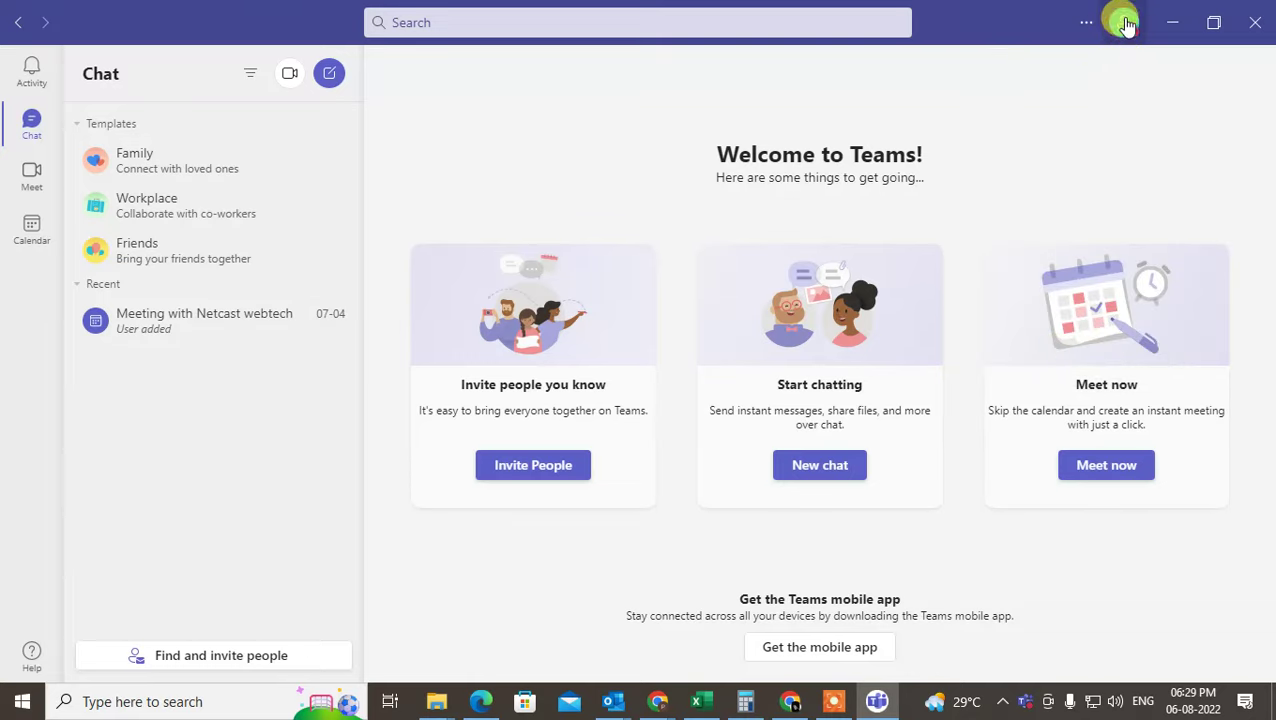
Step: Set the account's presence status to Busy
{"action": "left_click", "coordinate": [1125, 23]}
{"action": "left_click", "coordinate": [1104, 118]}
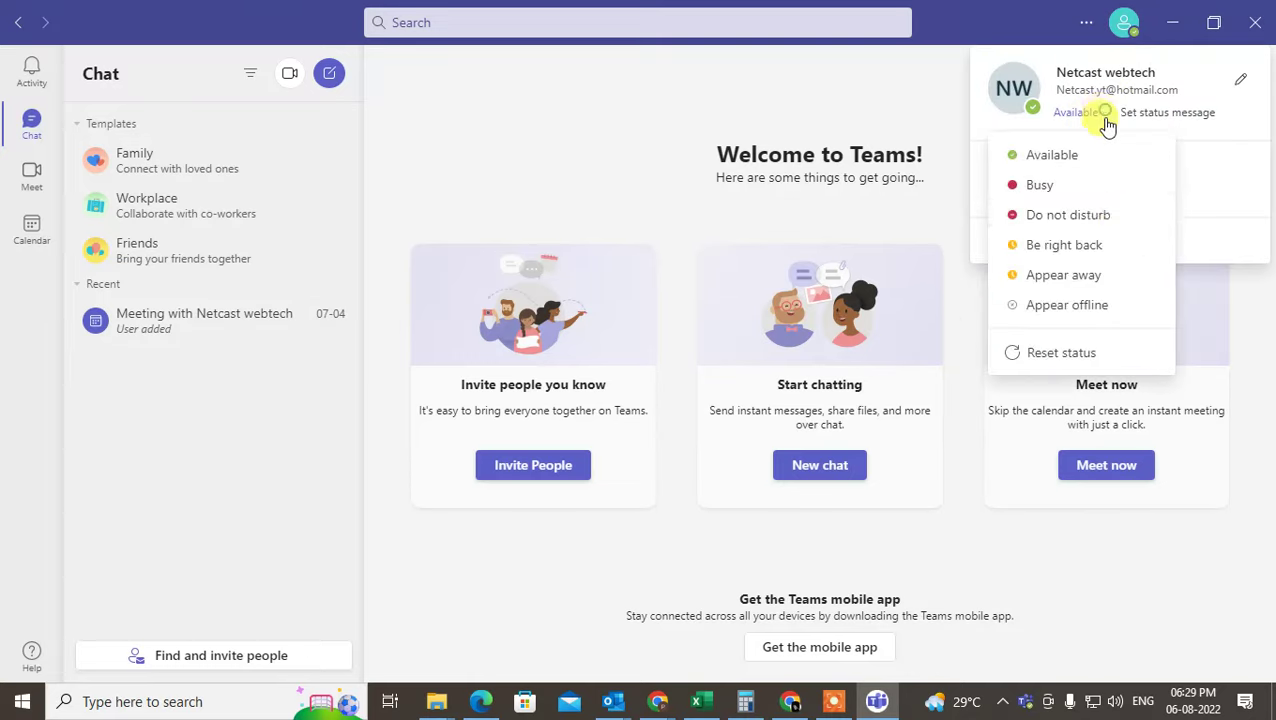
{"action": "left_click", "coordinate": [1058, 187]}
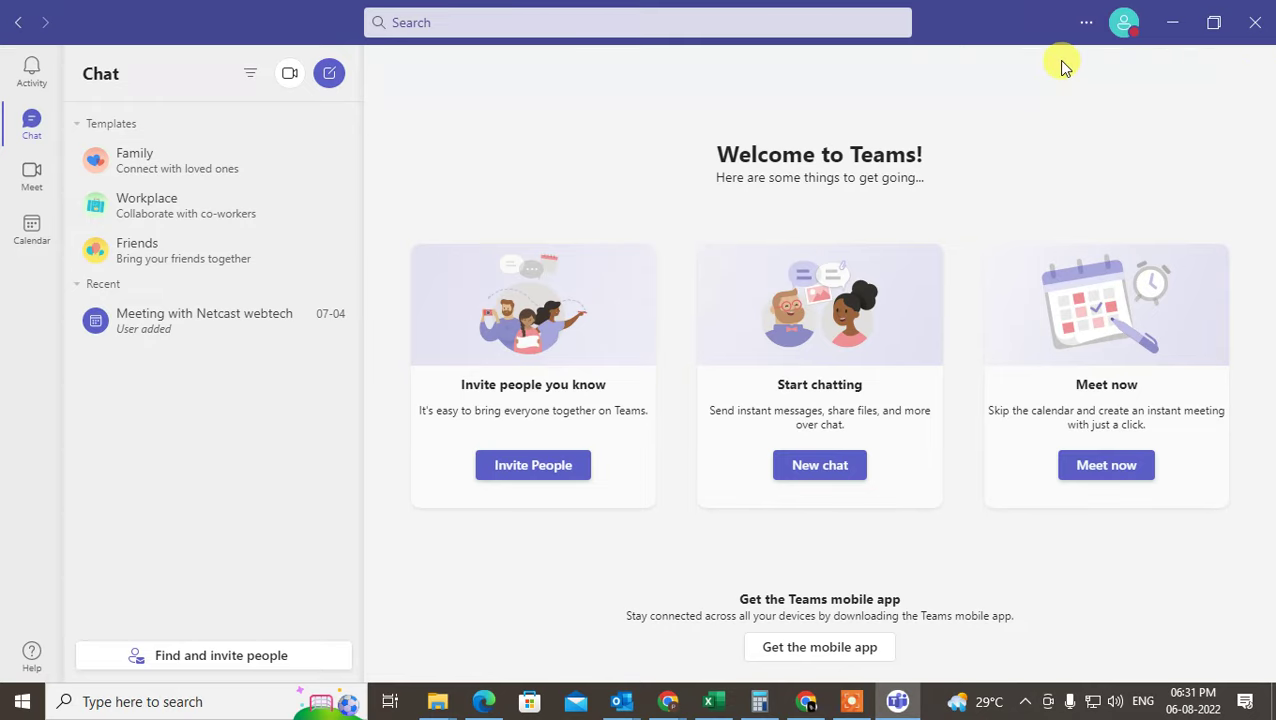
Step: Enable registering Teams as the chat app for Office in the general application settings
{"action": "left_click", "coordinate": [1089, 24]}
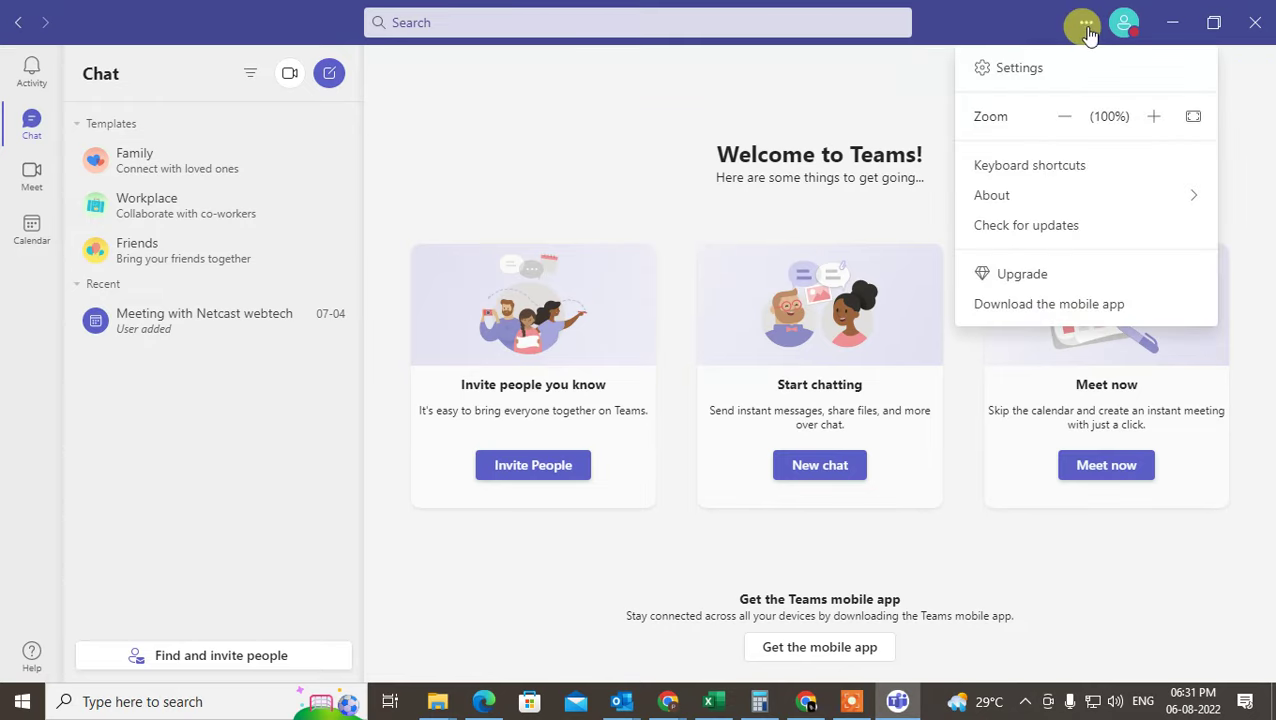
{"action": "left_click", "coordinate": [1030, 72]}
{"action": "scroll", "coordinate": [665, 366], "scroll_direction": "down", "scroll_amount": 5}
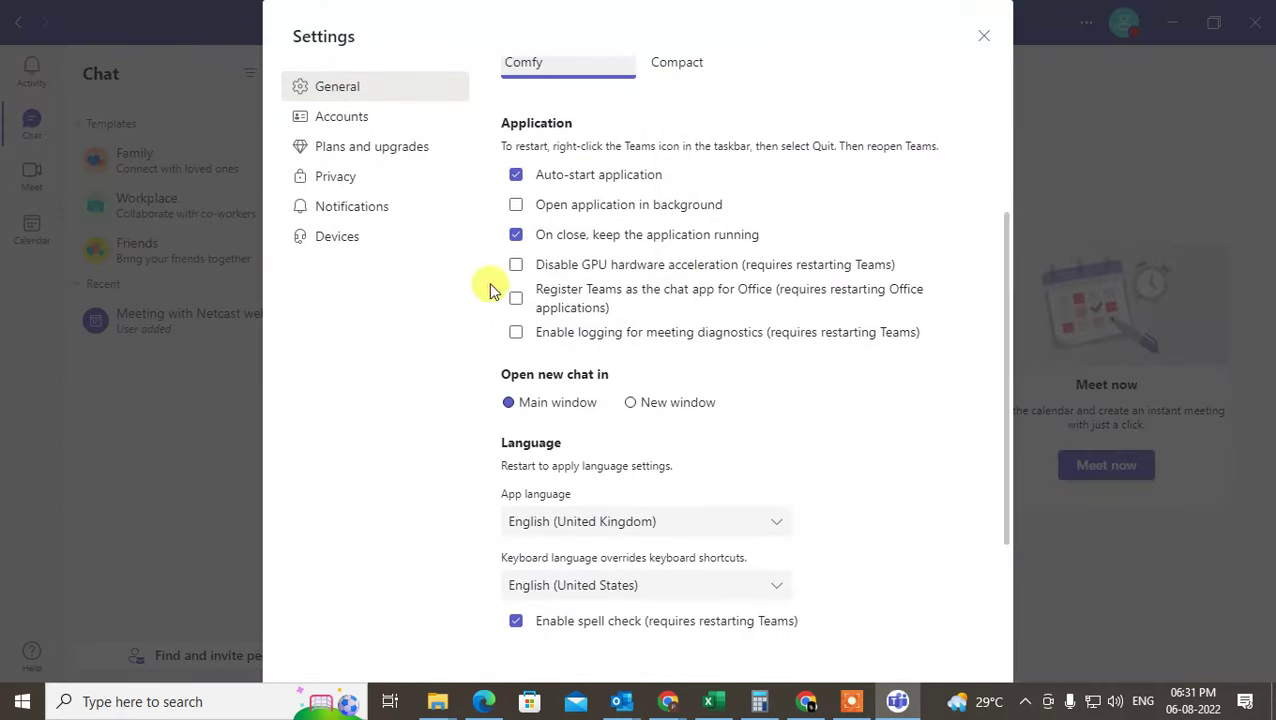
{"action": "left_click", "coordinate": [553, 309]}
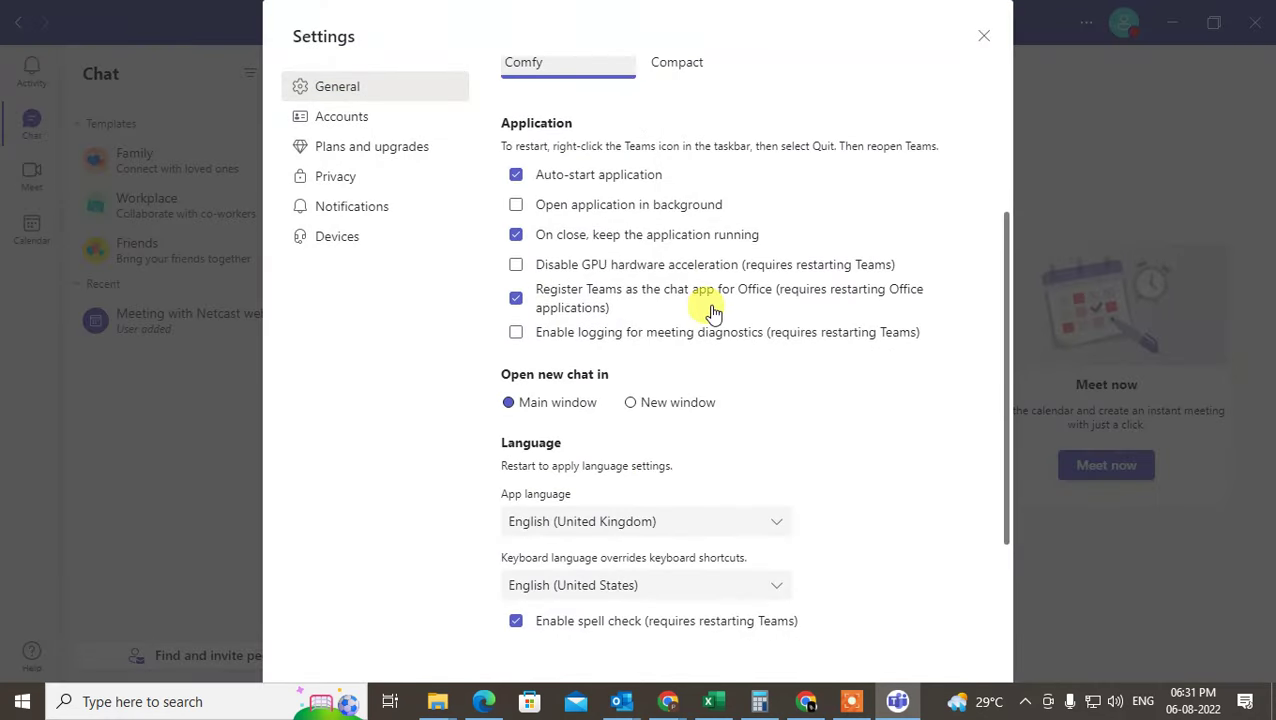
{"action": "scroll", "coordinate": [755, 440], "scroll_direction": "down", "scroll_amount": 3}
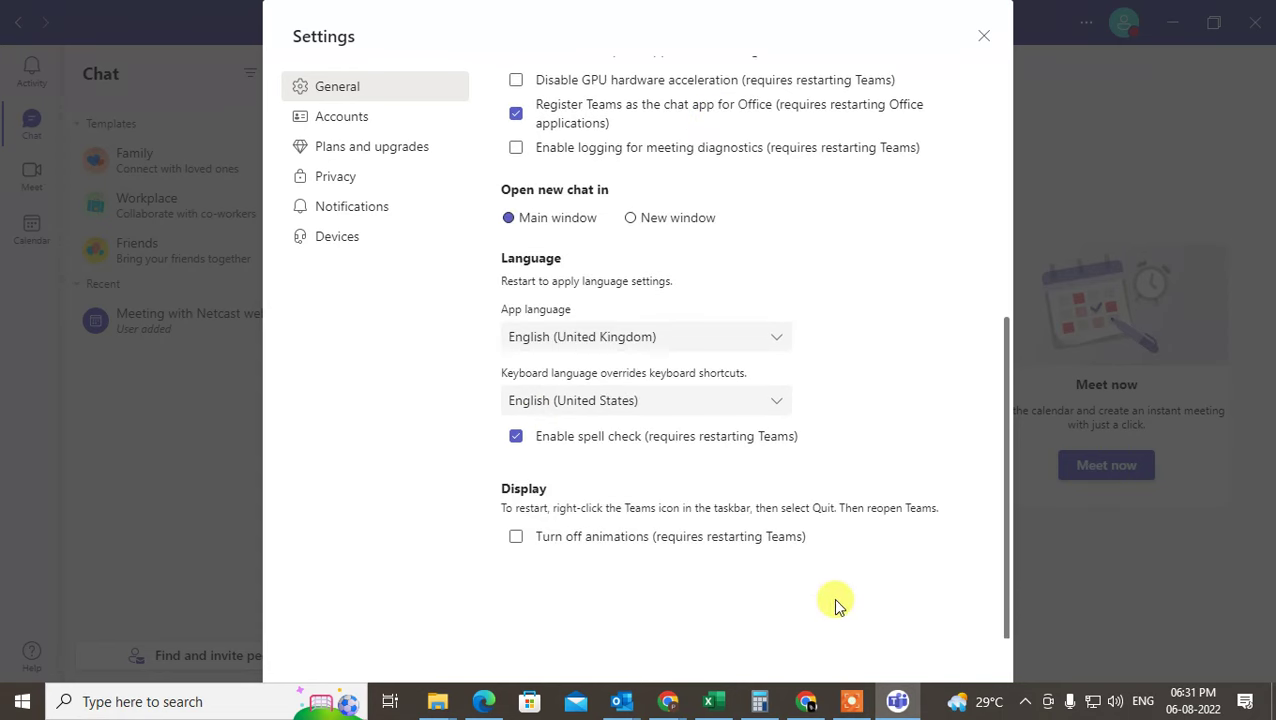
Step: Close the Teams settings and check the account's presence status in the profile details
{"action": "left_click", "coordinate": [984, 40]}
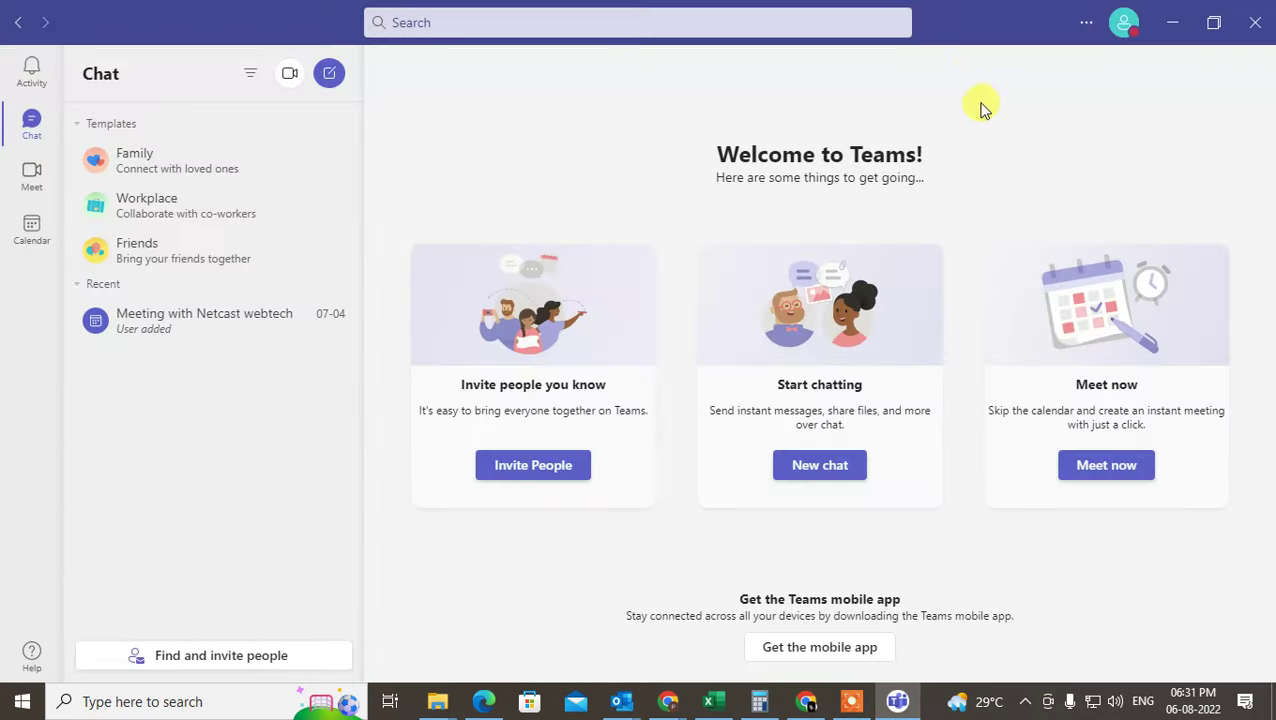
{"action": "left_click", "coordinate": [1124, 40]}
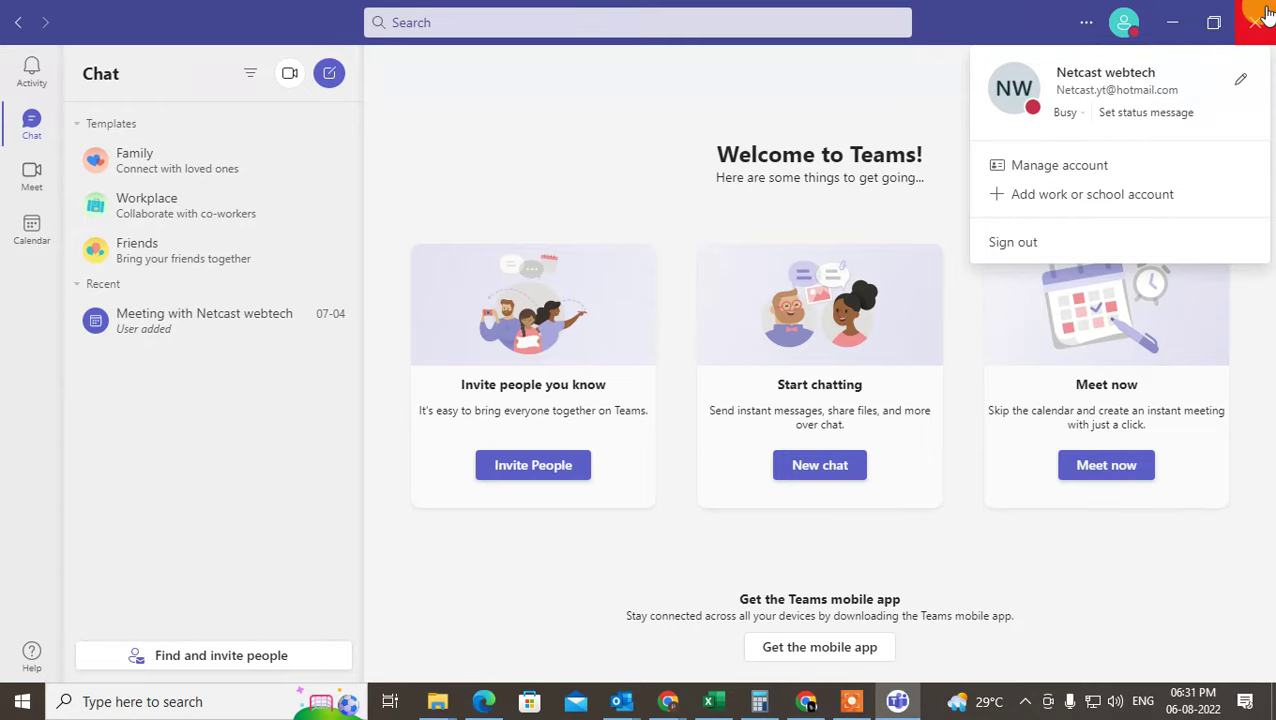
{"action": "left_click", "coordinate": [618, 128]}
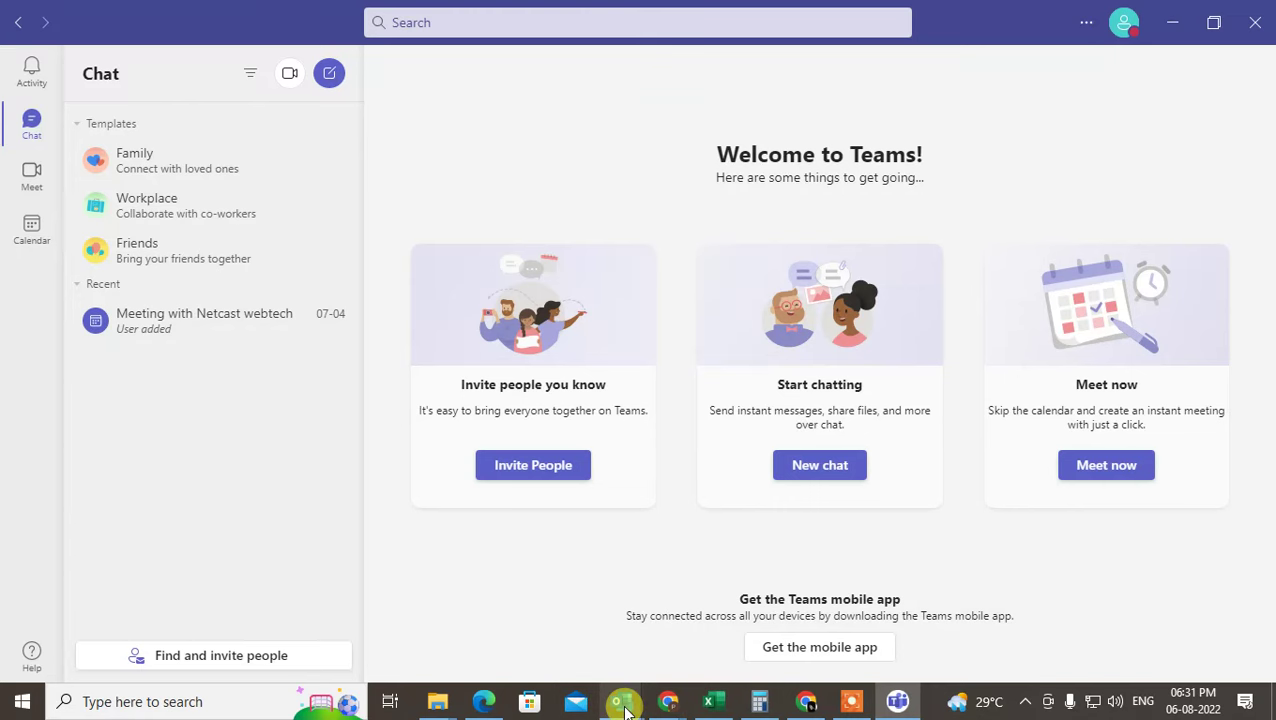
Step: Close the Outlook inbox, Microsoft Teams and YouTube Studio browser windows to clear the desktop
{"action": "mouse_move", "coordinate": [621, 703]}
{"action": "mouse_move", "coordinate": [629, 567]}
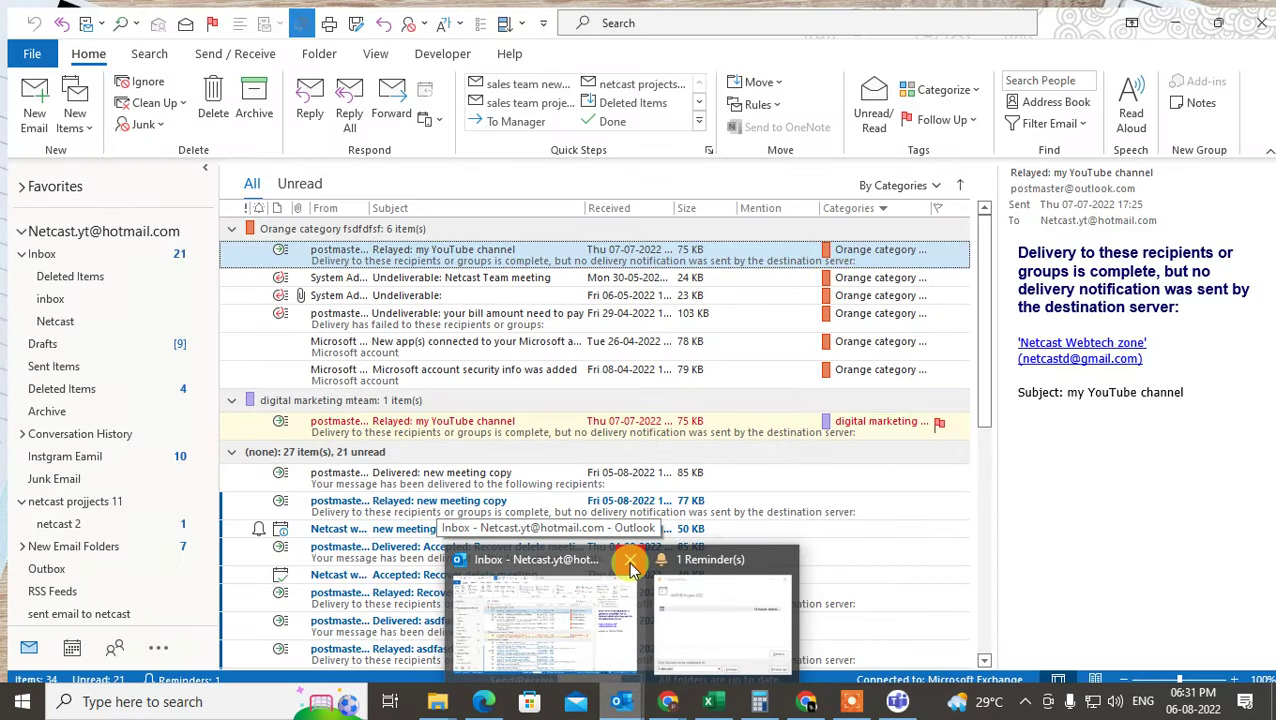
{"action": "left_click", "coordinate": [631, 567]}
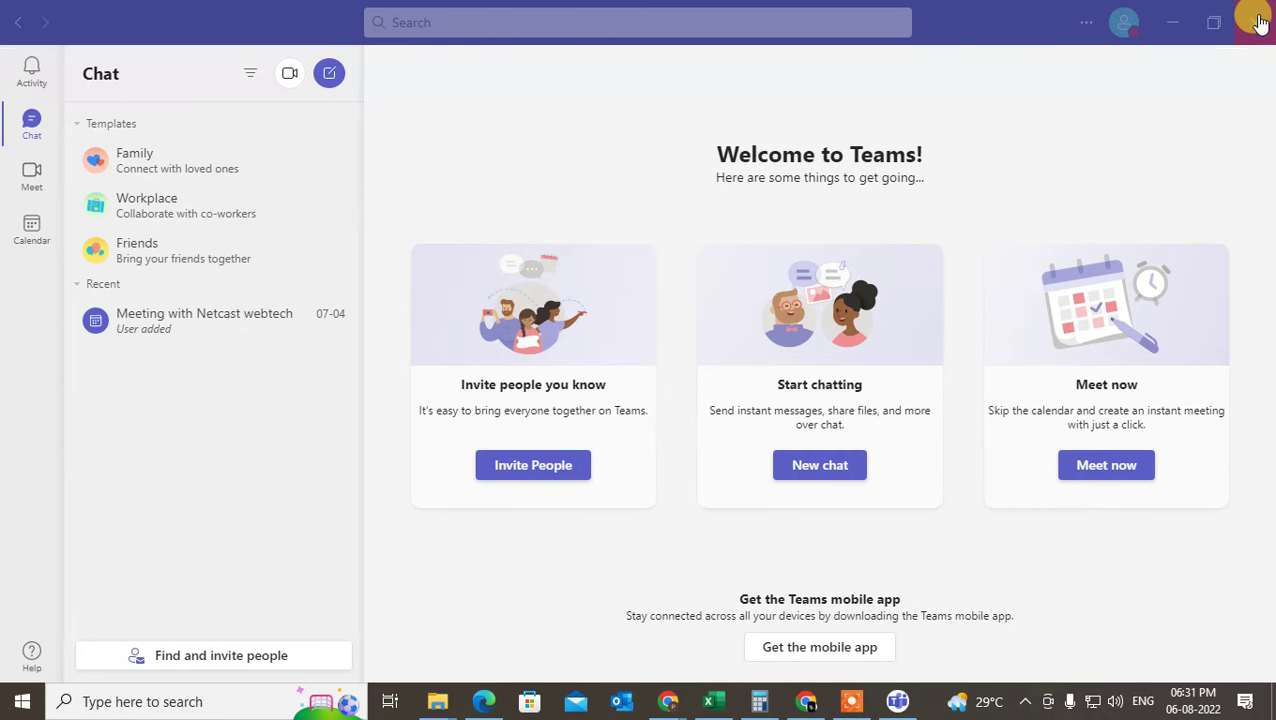
{"action": "left_click", "coordinate": [1256, 22]}
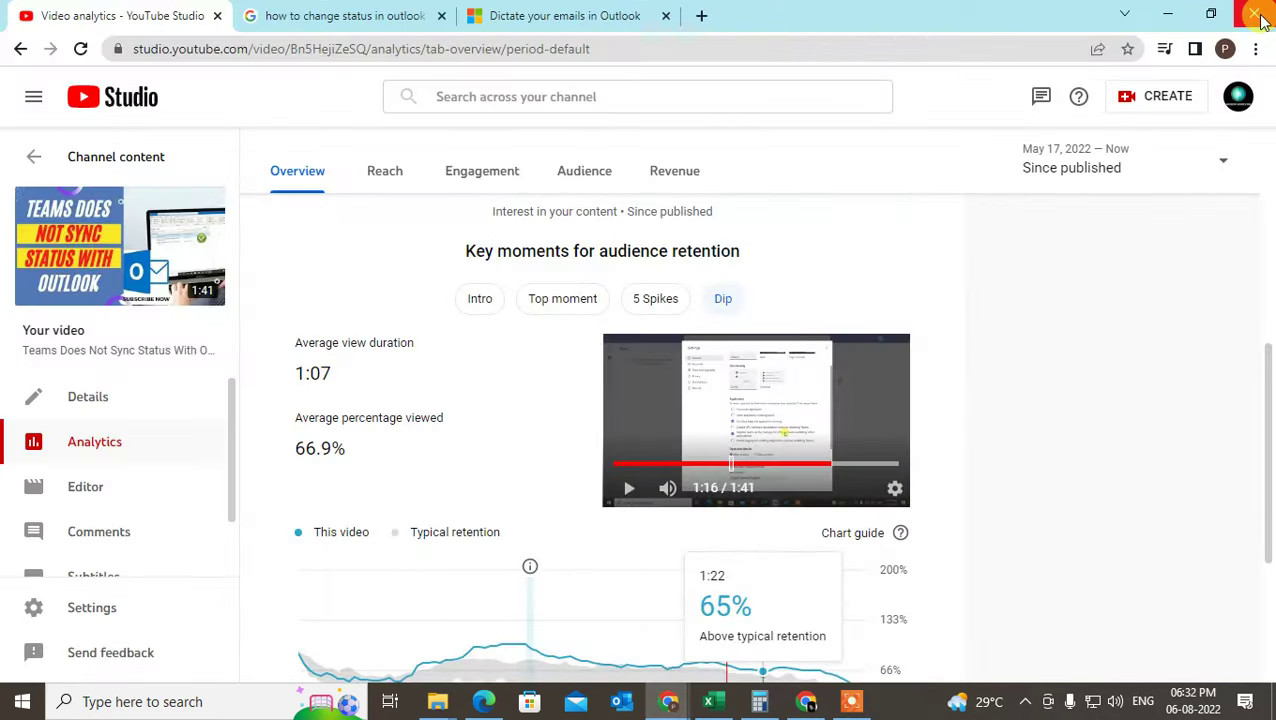
{"action": "left_click", "coordinate": [1256, 15]}
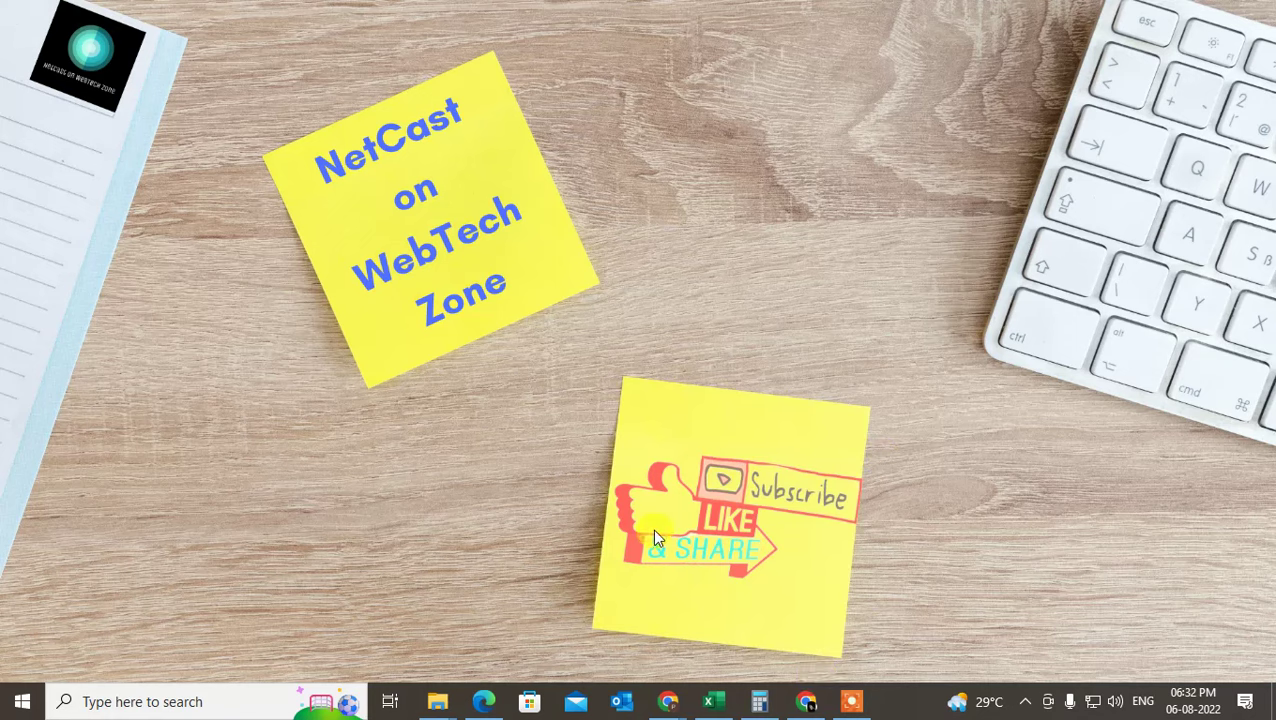
Step: Quit the Microsoft Teams process that is still running in the background
{"action": "left_click", "coordinate": [1028, 703]}
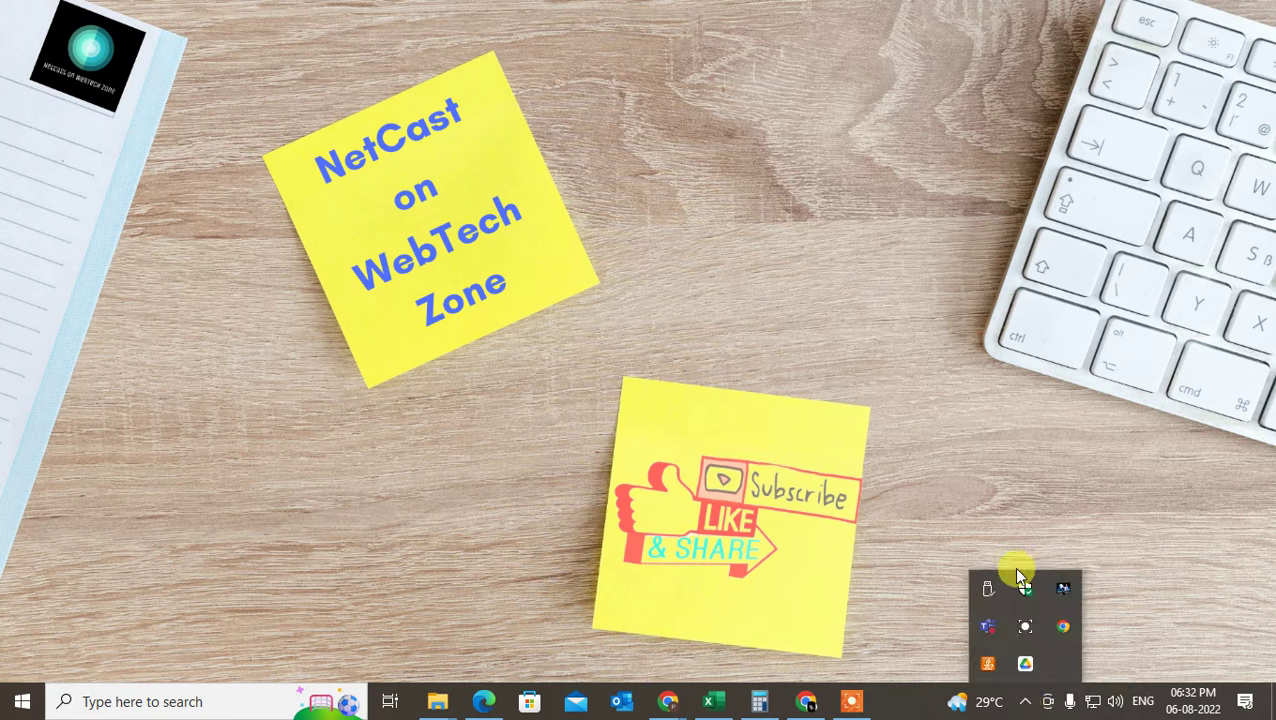
{"action": "left_click", "coordinate": [993, 636]}
{"action": "right_click", "coordinate": [993, 636]}
{"action": "left_click", "coordinate": [1036, 618]}
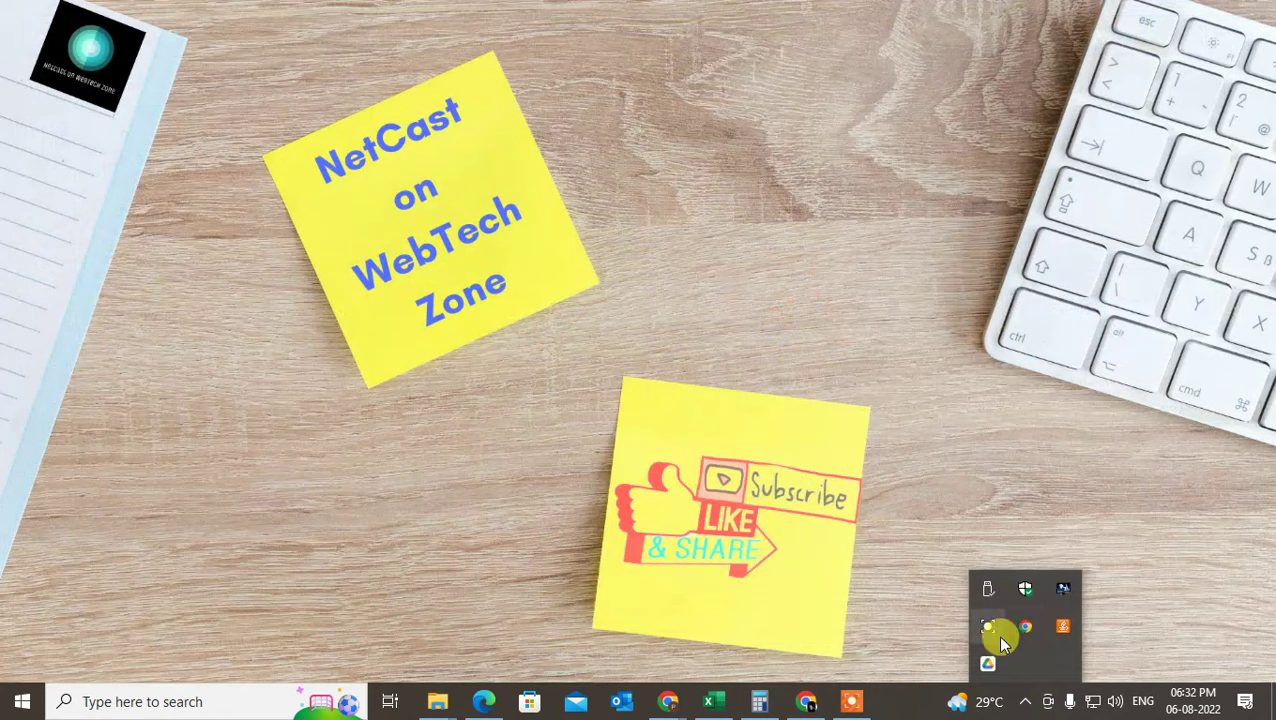
{"action": "left_click", "coordinate": [950, 408]}
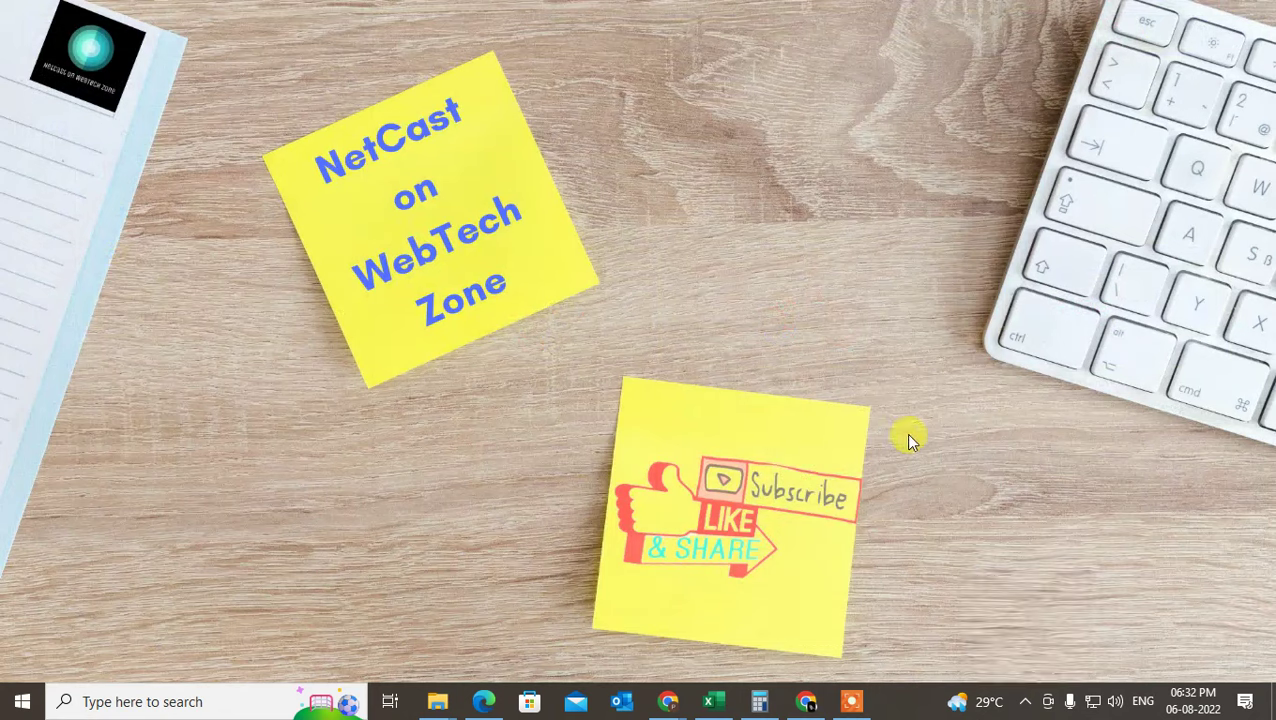